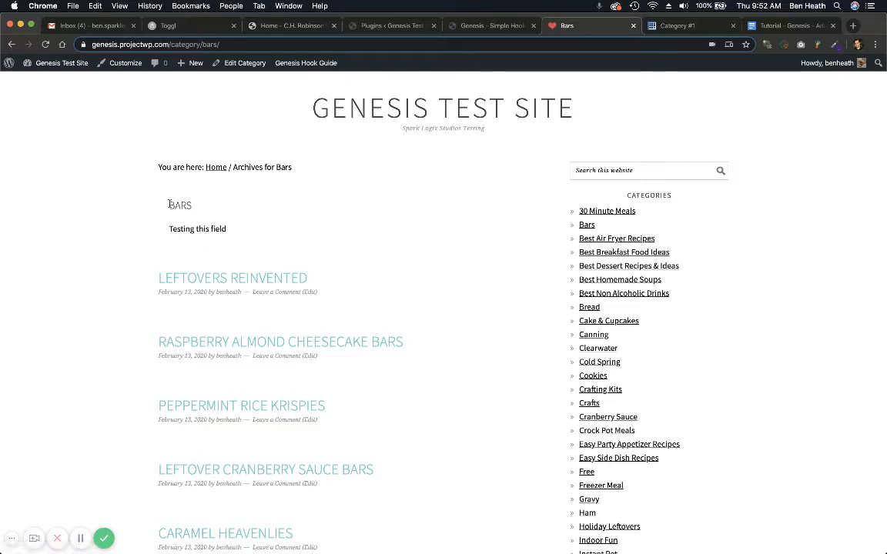
Open the Bars category for editing and examine its Description, Archive Headline and Archive Intro Text fields.
{"action": "left_click_drag", "start_coordinate": [170, 204], "coordinate": [164, 229]}
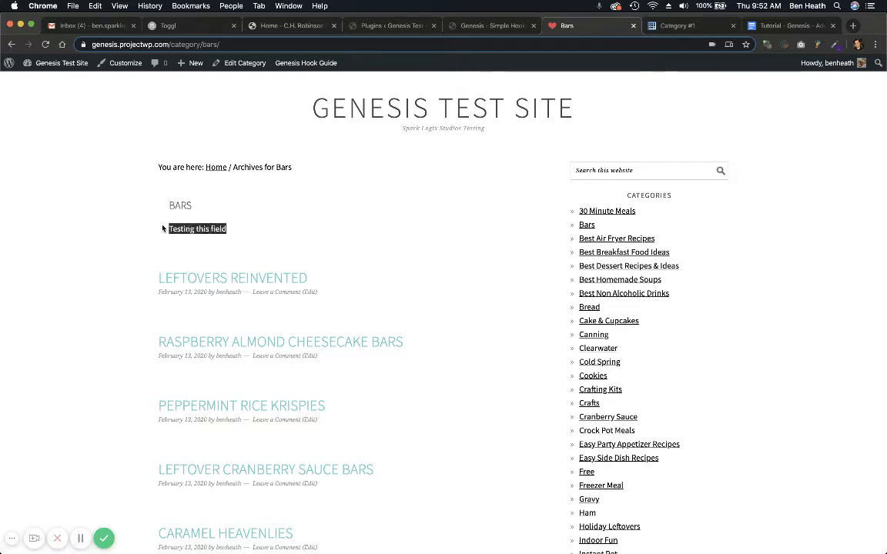
{"action": "left_click", "coordinate": [240, 63]}
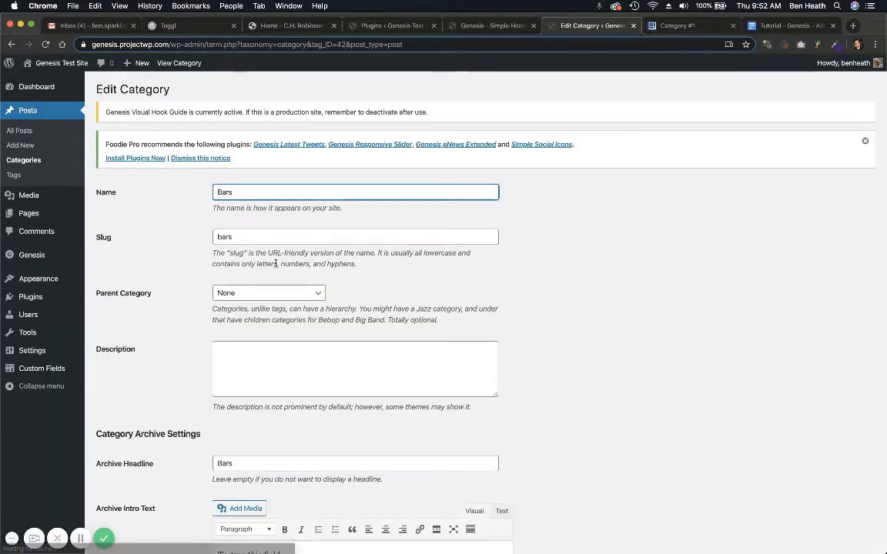
{"action": "scroll", "coordinate": [274, 263], "scroll_direction": "down", "scroll_amount": 4}
{"action": "left_click", "coordinate": [281, 243]}
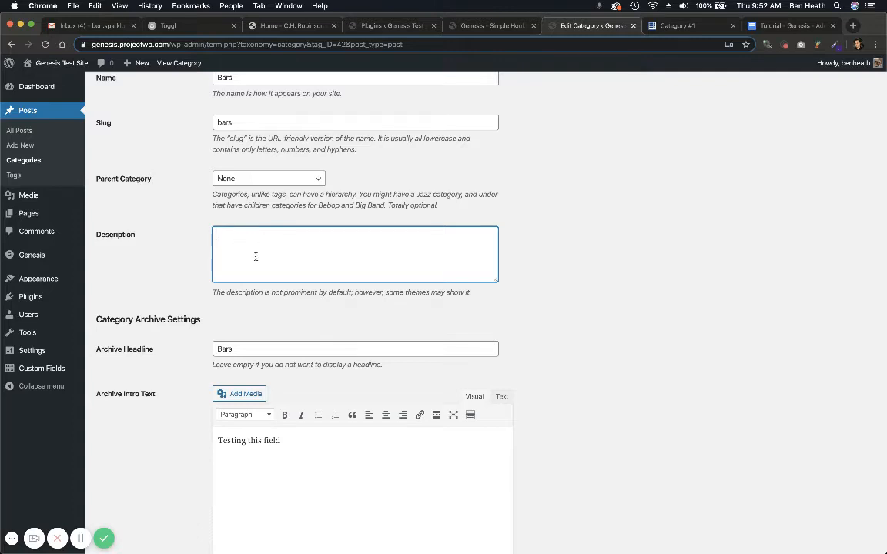
{"action": "scroll", "coordinate": [178, 262], "scroll_direction": "down", "scroll_amount": 3}
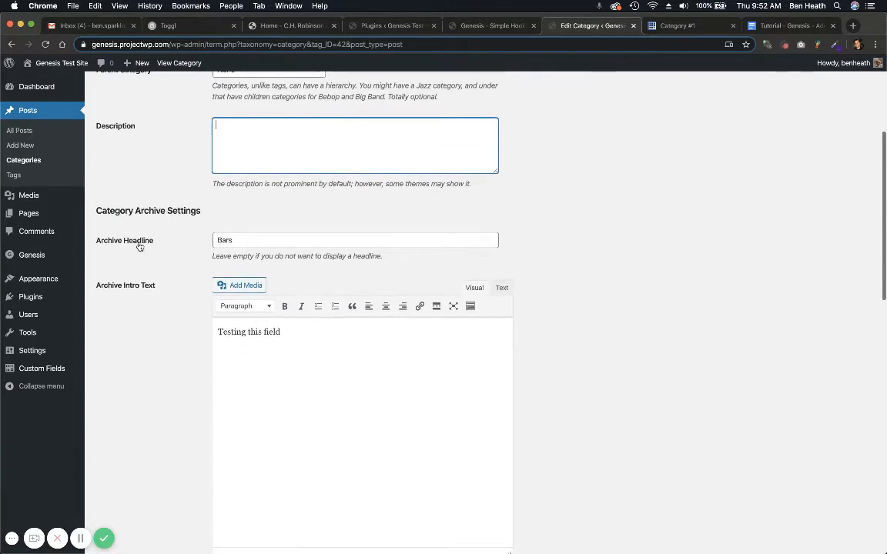
{"action": "double_click", "coordinate": [243, 239]}
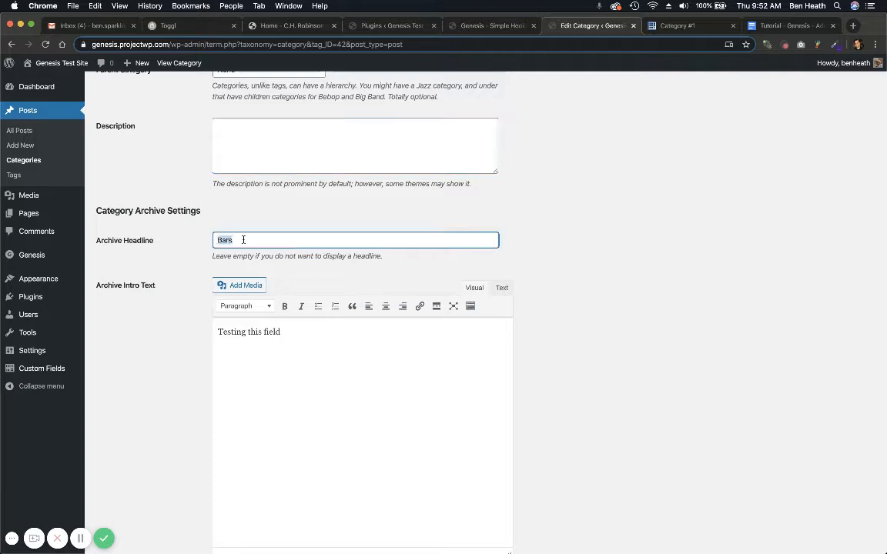
{"action": "left_click", "coordinate": [256, 351]}
{"action": "key", "text": "super+a"}
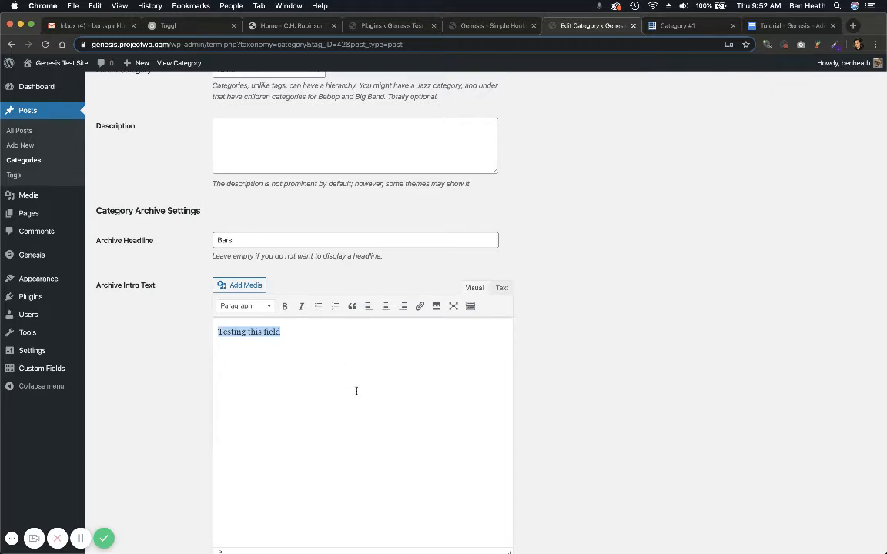
Check the installed plugins and search the plugin directory for "advanced custom fields".
{"action": "mouse_move", "coordinate": [31, 297]}
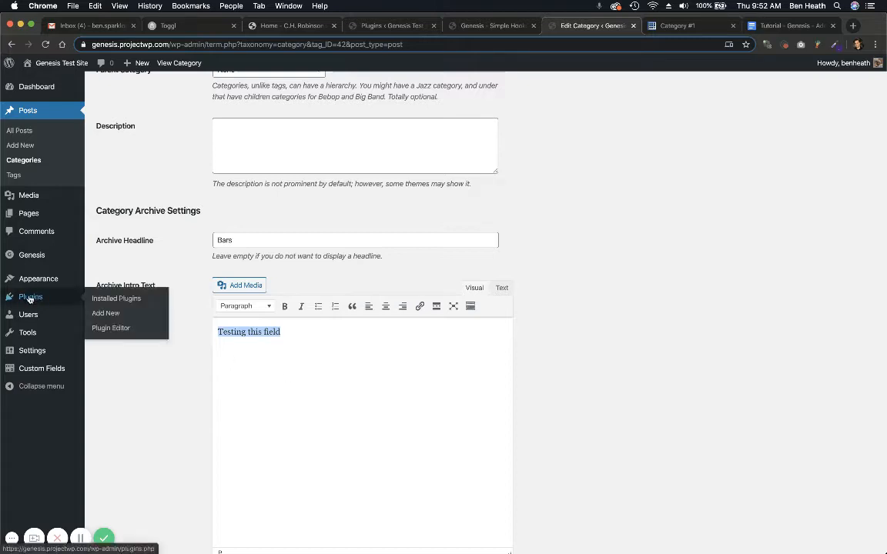
{"action": "left_click", "coordinate": [31, 298]}
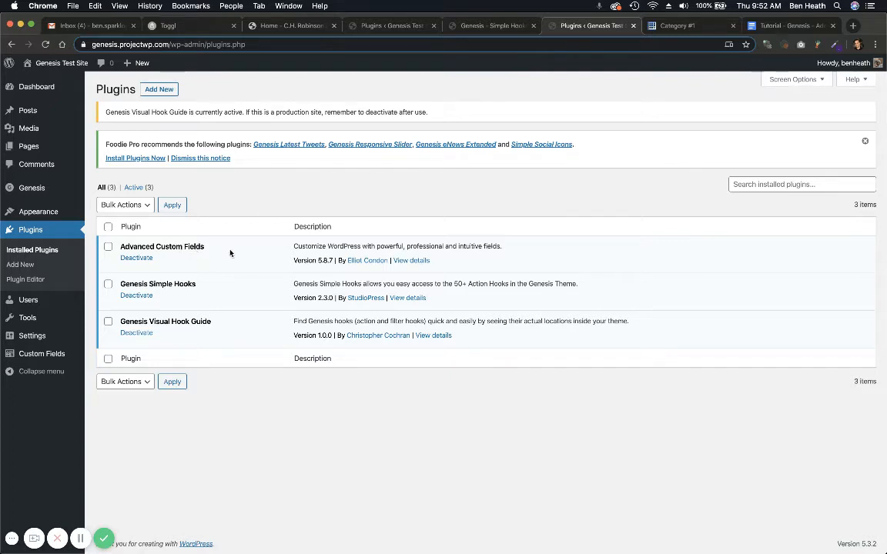
{"action": "left_click", "coordinate": [167, 90]}
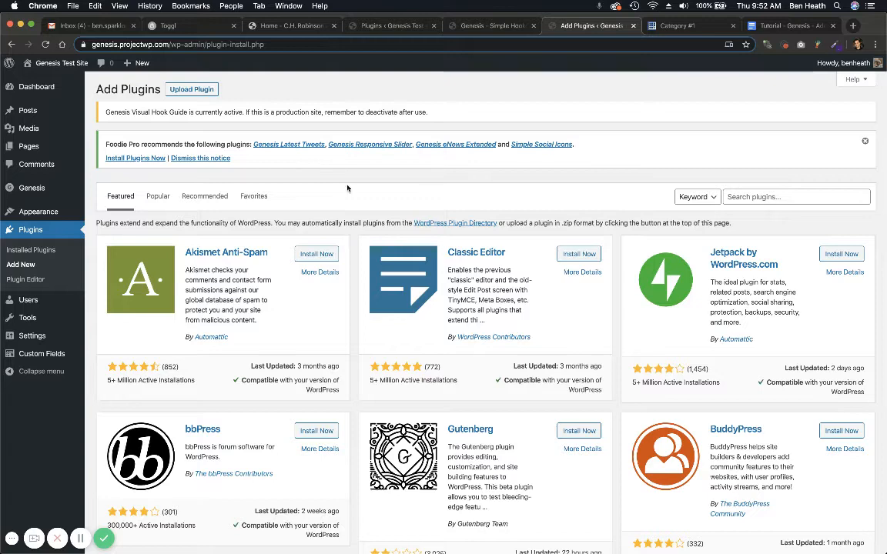
{"action": "left_click", "coordinate": [743, 197]}
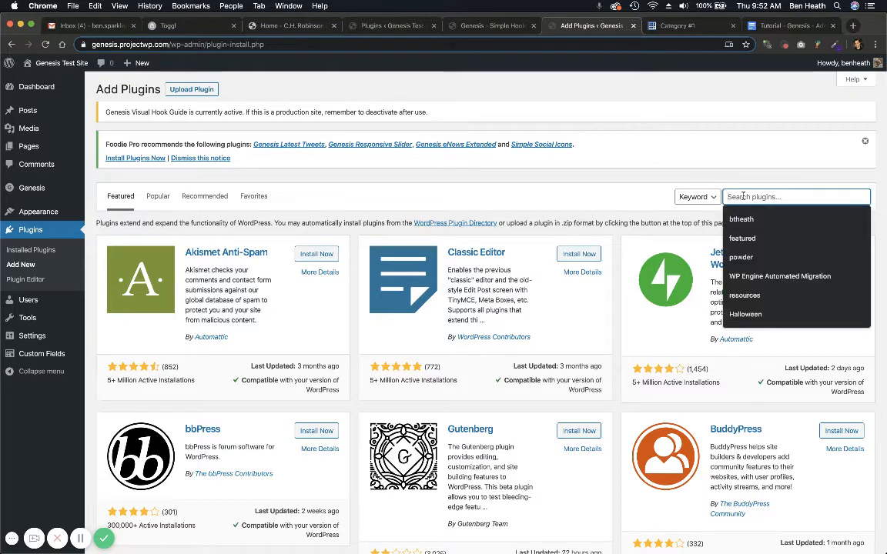
{"action": "type", "text": "ad"}
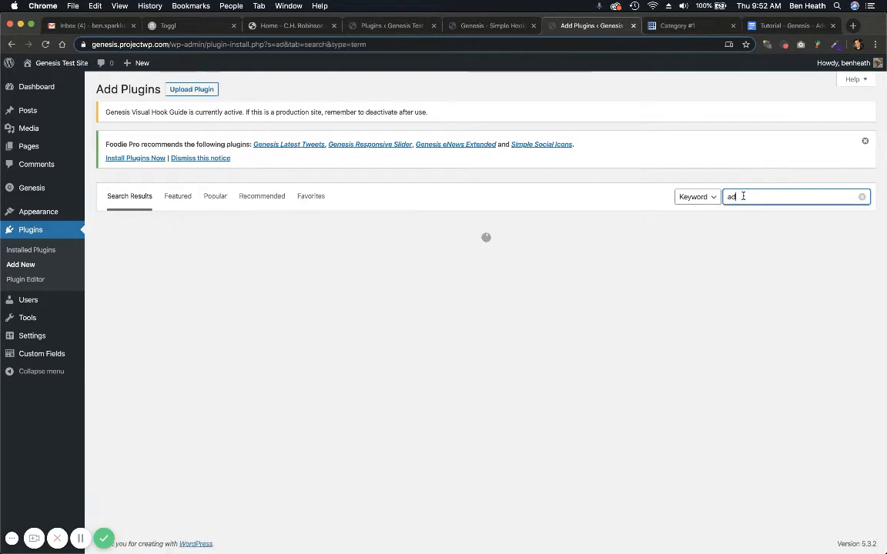
{"action": "type", "text": "v"}
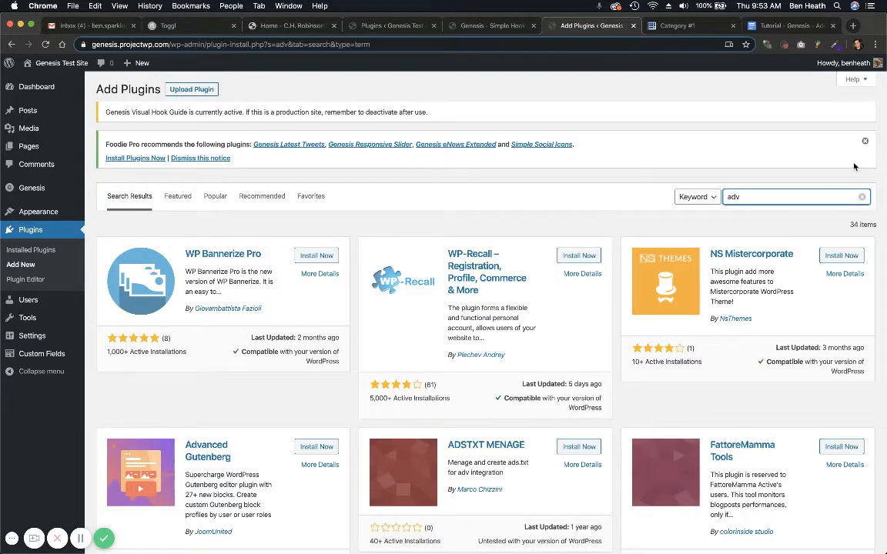
{"action": "type", "text": "anced cu"}
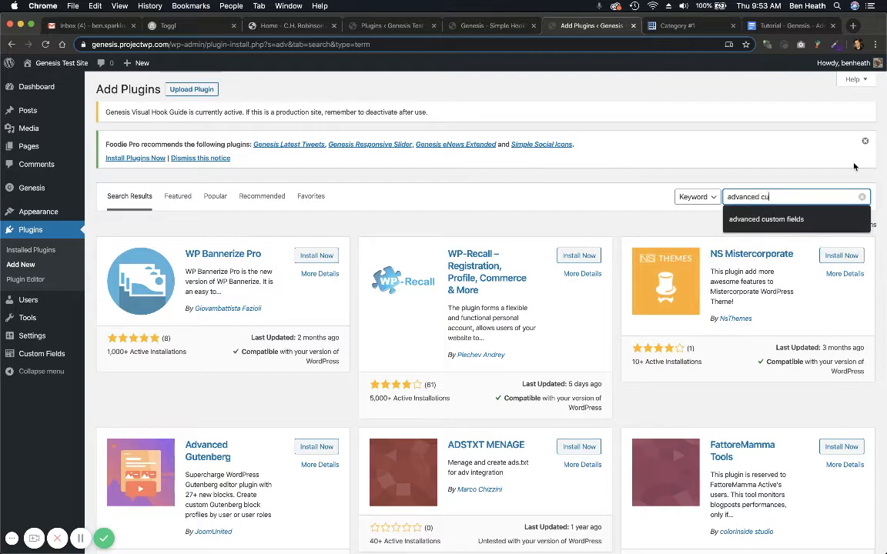
{"action": "type", "text": "stom fields"}
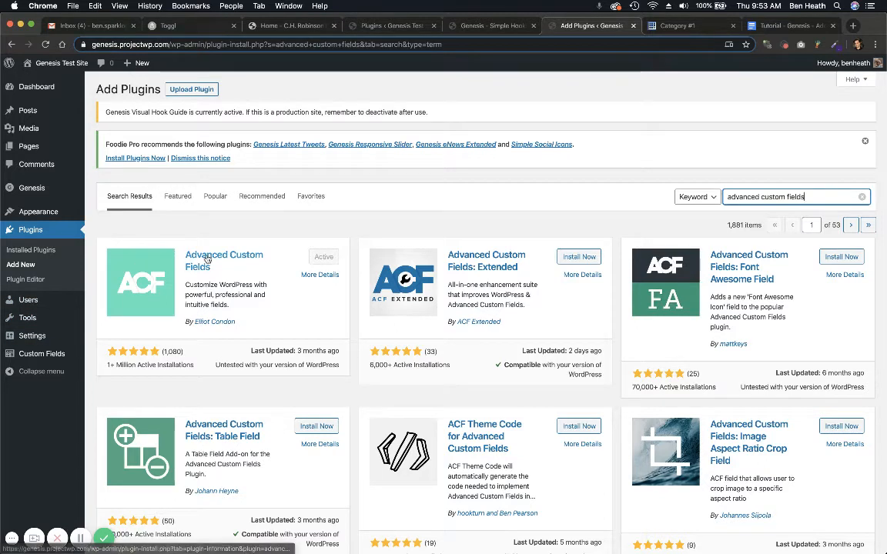
Open the Category Bottom field group from the Custom Fields list.
{"action": "mouse_move", "coordinate": [40, 355]}
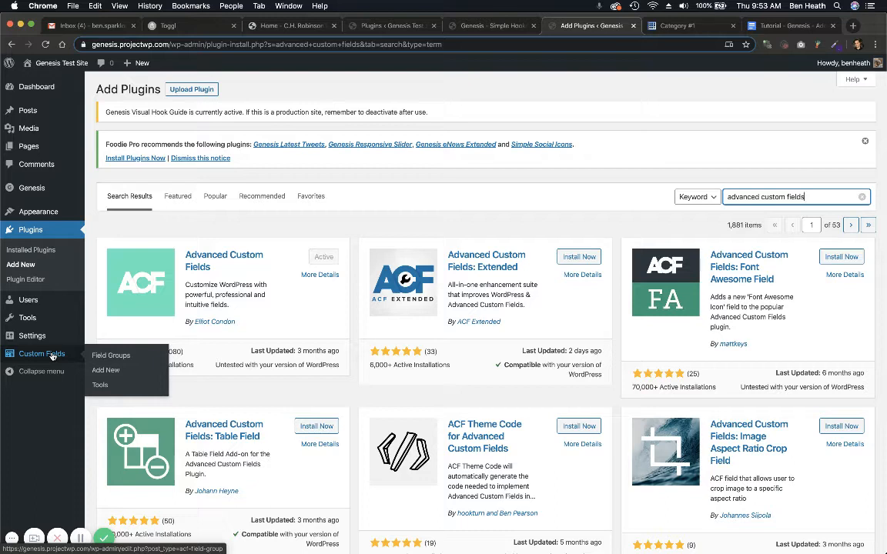
{"action": "left_click", "coordinate": [52, 357]}
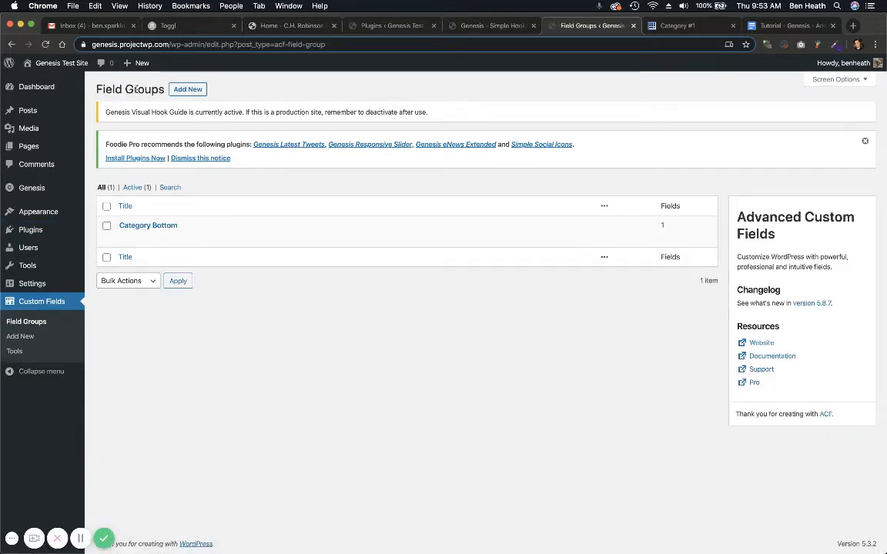
{"action": "left_click", "coordinate": [137, 226]}
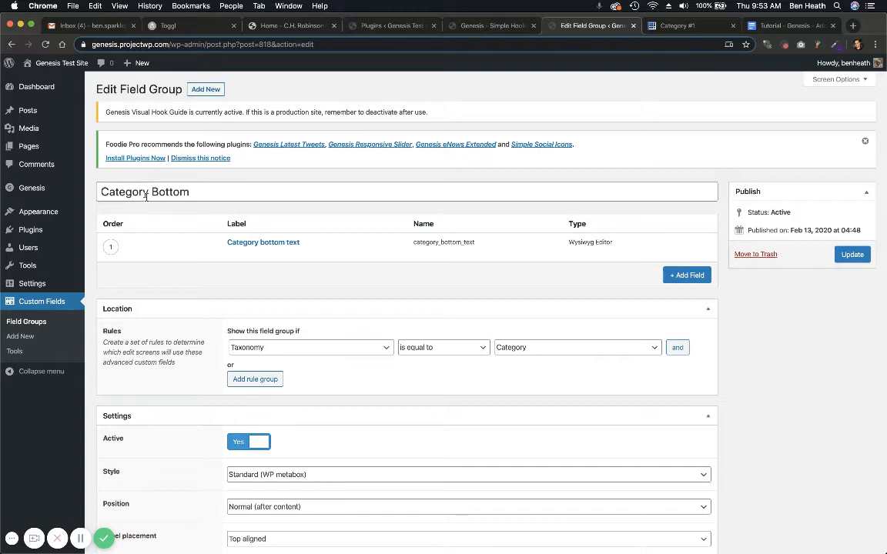
Expand the Category bottom text field, examine its label, name, type and remaining settings, and collapse it.
{"action": "left_click", "coordinate": [287, 243]}
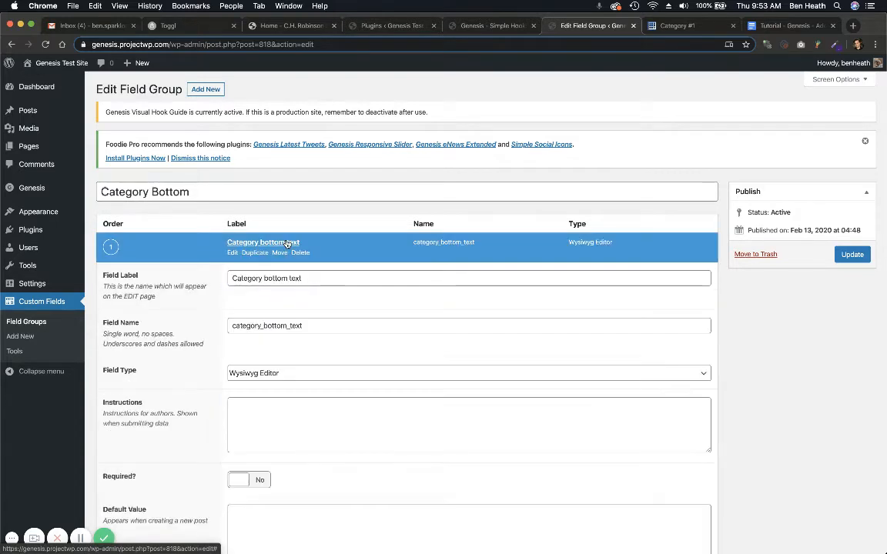
{"action": "left_click_drag", "start_coordinate": [232, 280], "coordinate": [309, 280]}
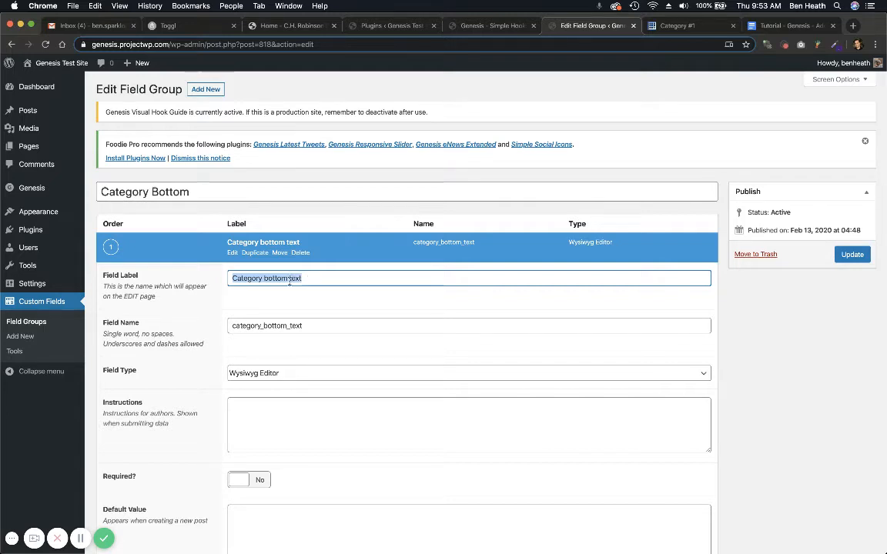
{"action": "double_click", "coordinate": [263, 324]}
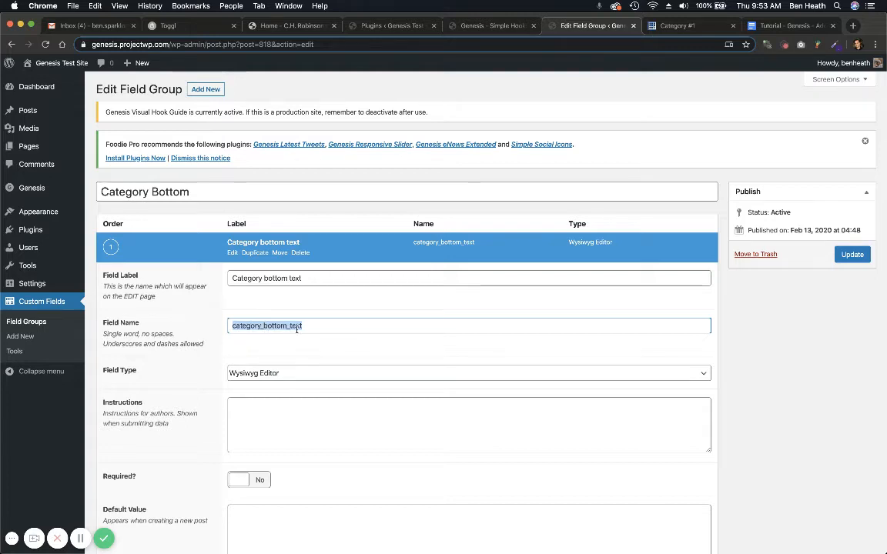
{"action": "left_click", "coordinate": [238, 377]}
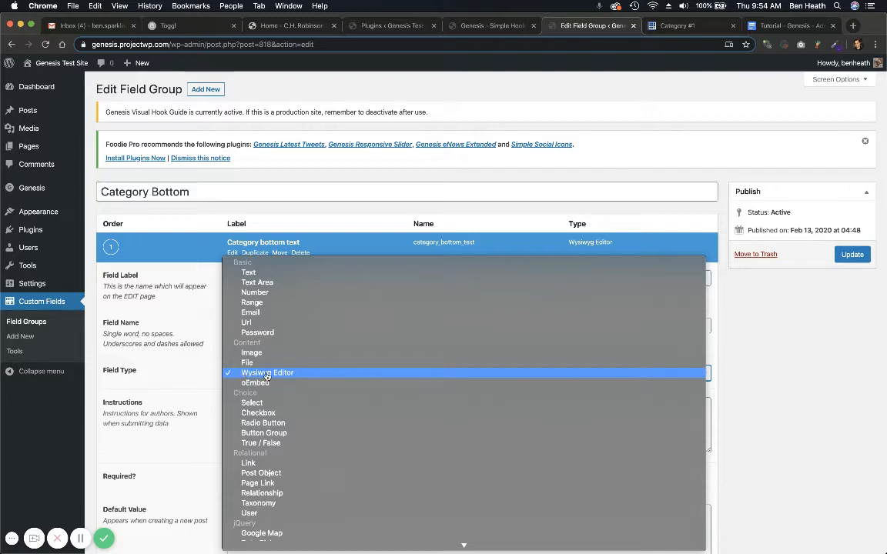
{"action": "left_click", "coordinate": [218, 374]}
{"action": "scroll", "coordinate": [212, 377], "scroll_direction": "down", "scroll_amount": 4}
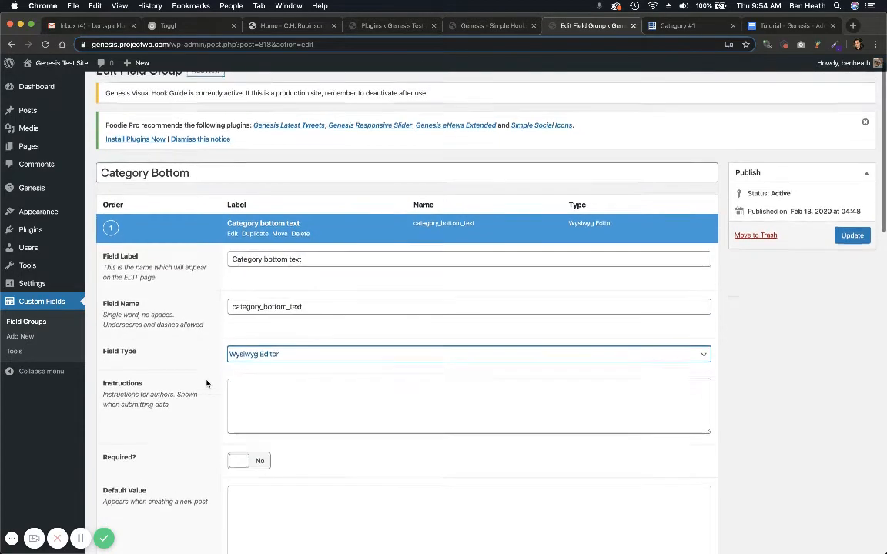
{"action": "scroll", "coordinate": [207, 383], "scroll_direction": "down", "scroll_amount": 8}
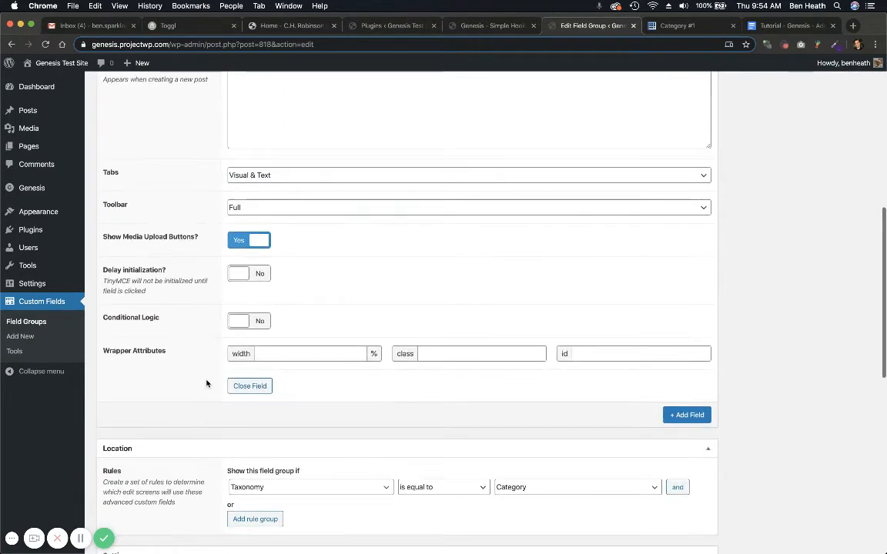
{"action": "scroll", "coordinate": [206, 384], "scroll_direction": "up", "scroll_amount": 12}
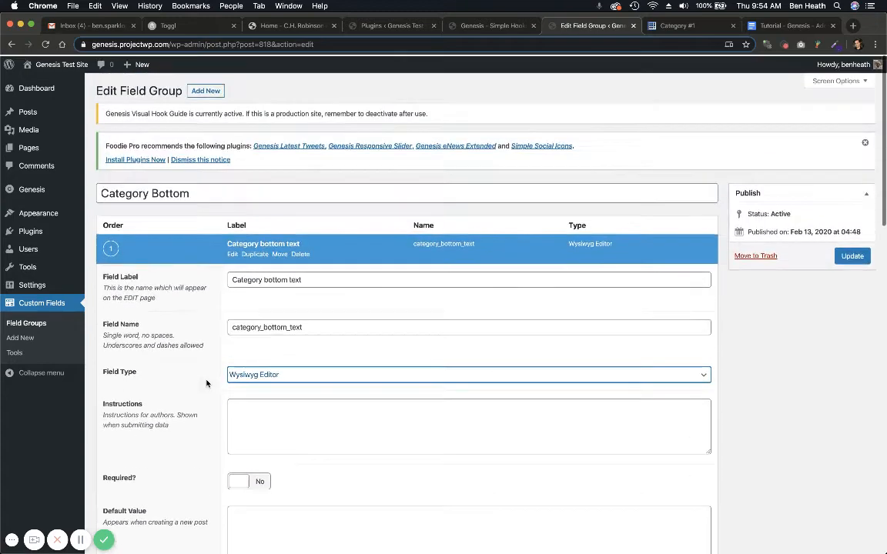
{"action": "left_click", "coordinate": [256, 244]}
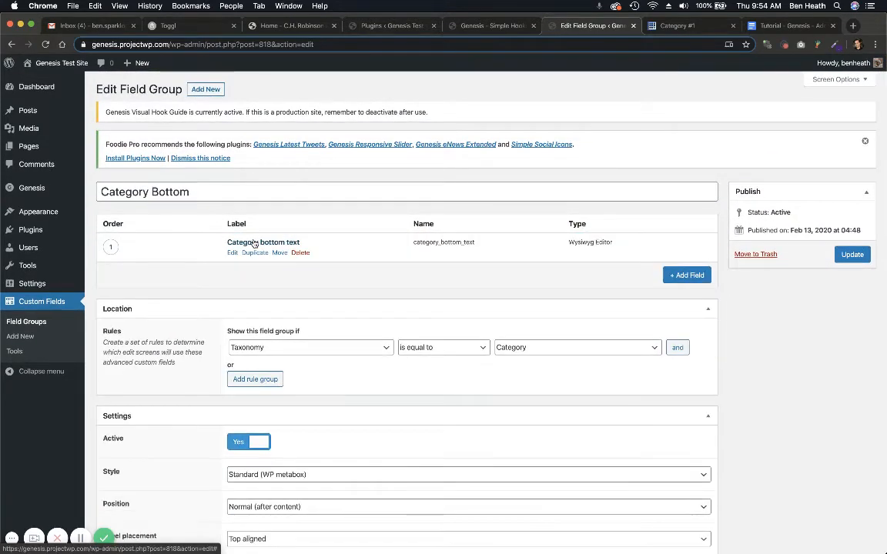
Check the location rule's options, choose Category as the taxonomy, and look over the field group's display settings.
{"action": "scroll", "coordinate": [369, 296], "scroll_direction": "down", "scroll_amount": 2}
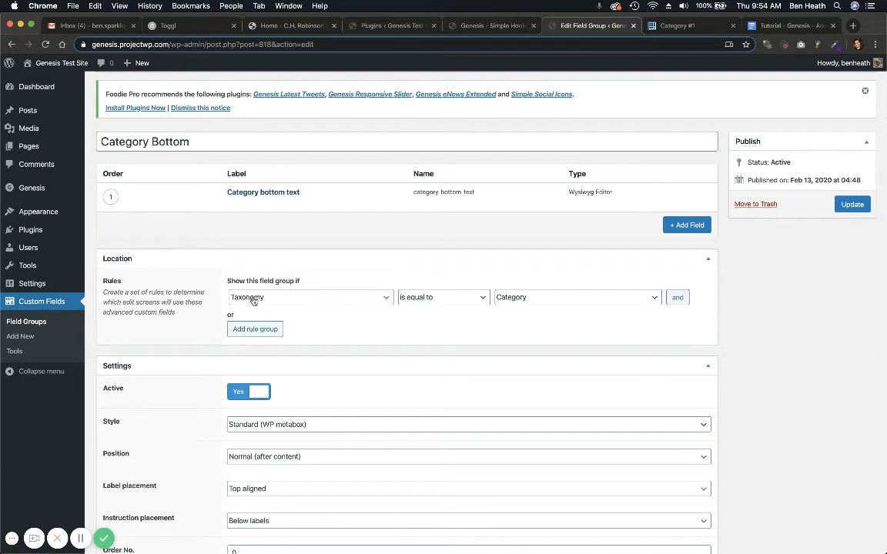
{"action": "left_click", "coordinate": [254, 300]}
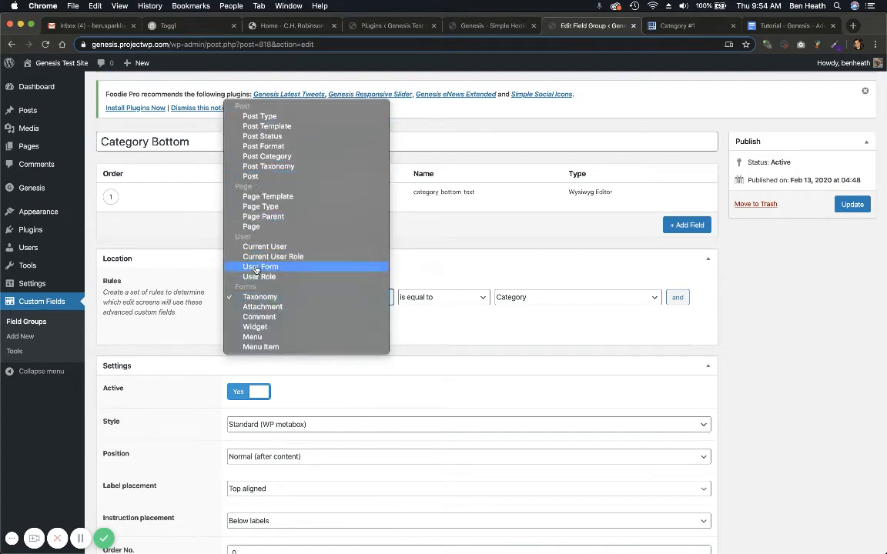
{"action": "left_click", "coordinate": [396, 313]}
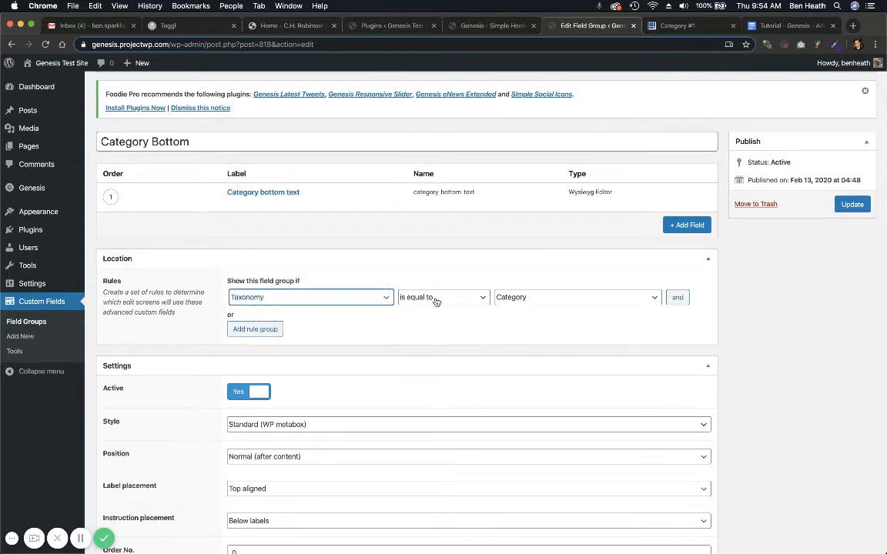
{"action": "left_click", "coordinate": [508, 300]}
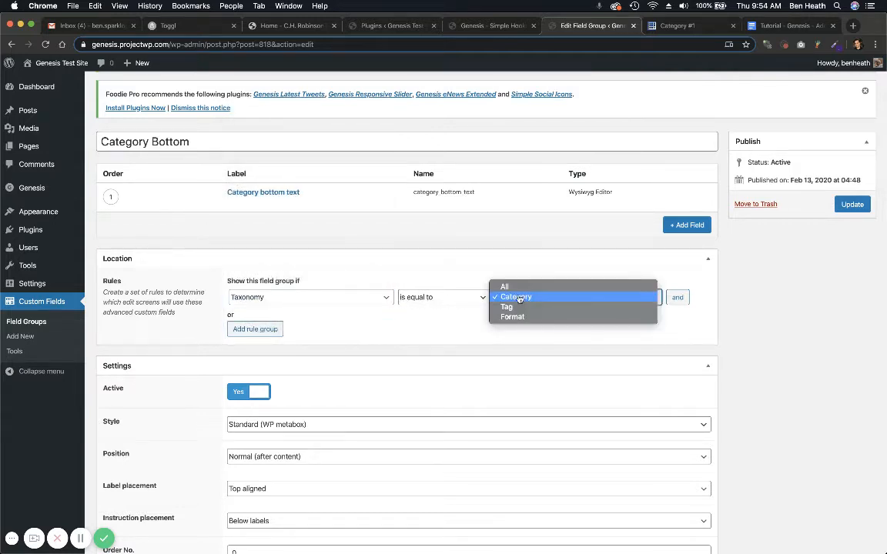
{"action": "left_click", "coordinate": [517, 298]}
{"action": "scroll", "coordinate": [455, 344], "scroll_direction": "down", "scroll_amount": 1}
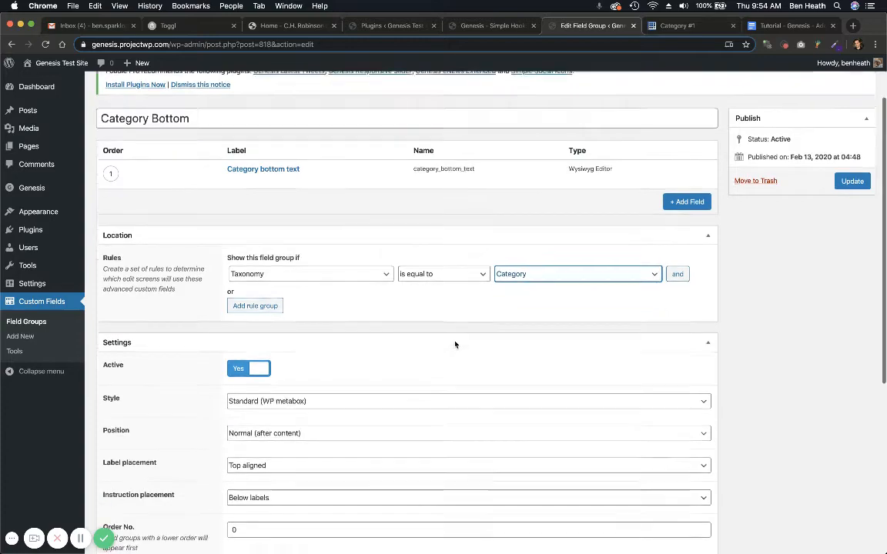
{"action": "scroll", "coordinate": [454, 342], "scroll_direction": "down", "scroll_amount": 5}
{"action": "scroll", "coordinate": [455, 342], "scroll_direction": "up", "scroll_amount": 6}
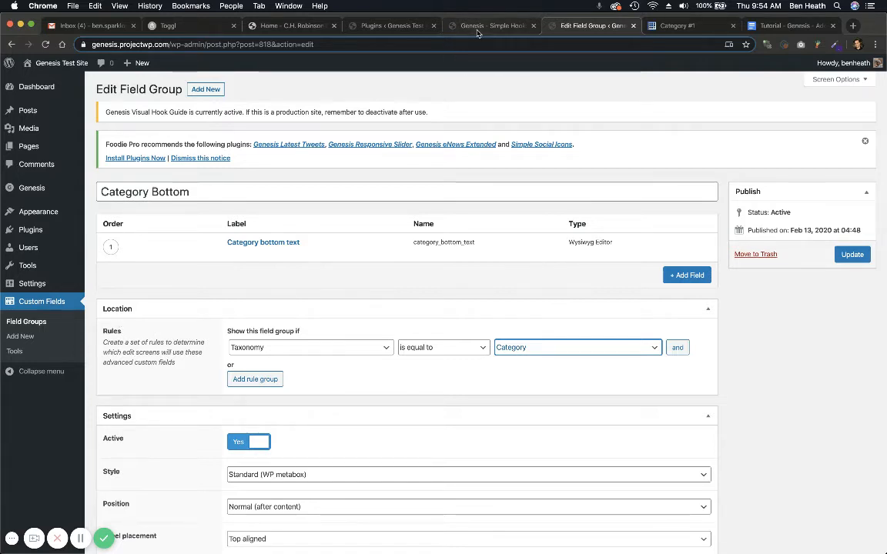
Return to the site's Bars category, open it for editing, and locate the Category bottom text field.
{"action": "left_click", "coordinate": [38, 65]}
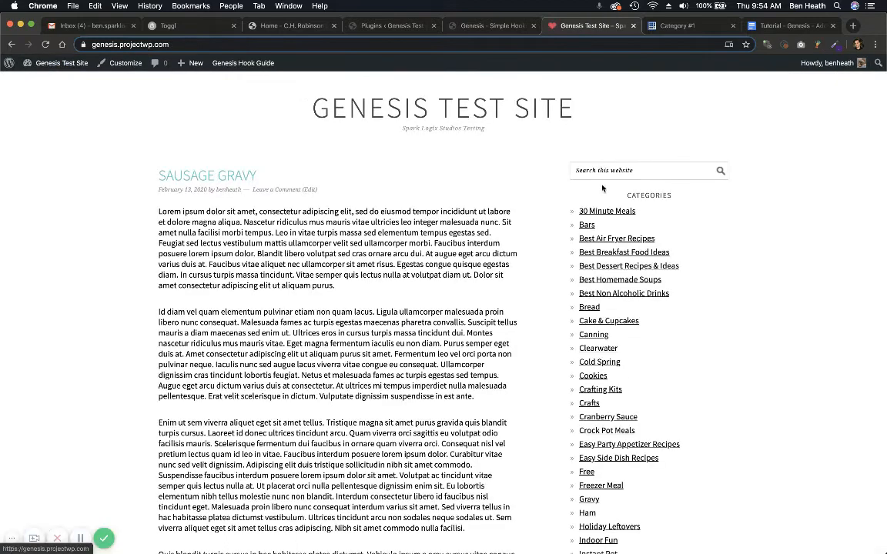
{"action": "left_click", "coordinate": [586, 225]}
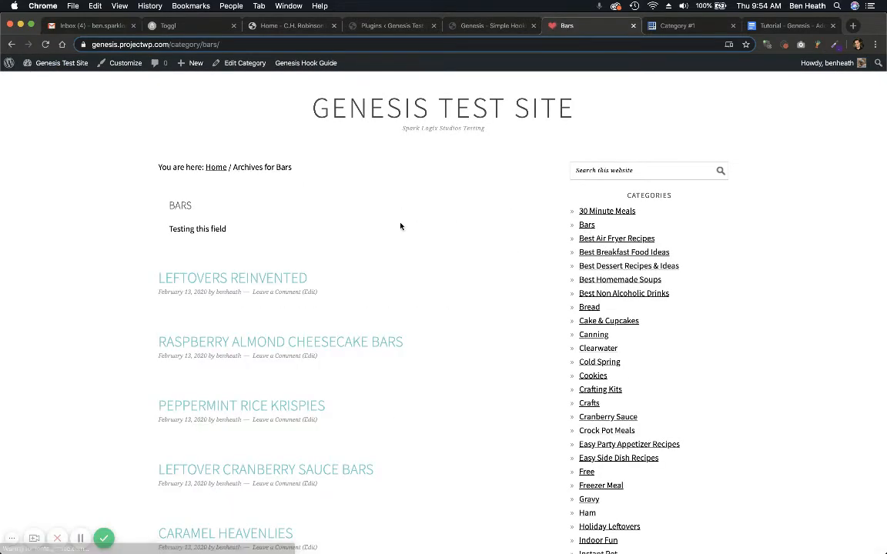
{"action": "left_click", "coordinate": [245, 64]}
{"action": "scroll", "coordinate": [312, 198], "scroll_direction": "down", "scroll_amount": 5}
{"action": "scroll", "coordinate": [312, 198], "scroll_direction": "down", "scroll_amount": 15}
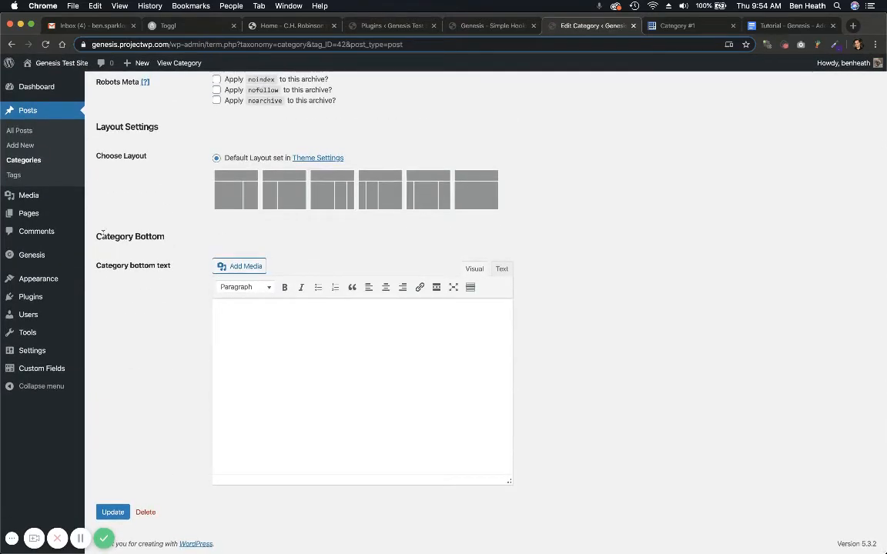
{"action": "left_click_drag", "start_coordinate": [102, 237], "coordinate": [89, 265]}
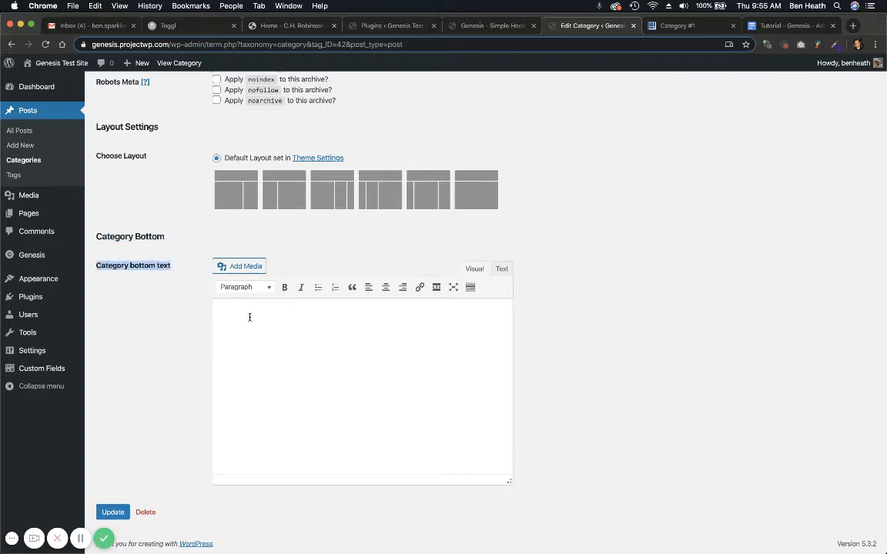
Check the Category bottom text editor's Text mode and return it to Visual mode.
{"action": "left_click", "coordinate": [359, 381]}
{"action": "left_click", "coordinate": [501, 269]}
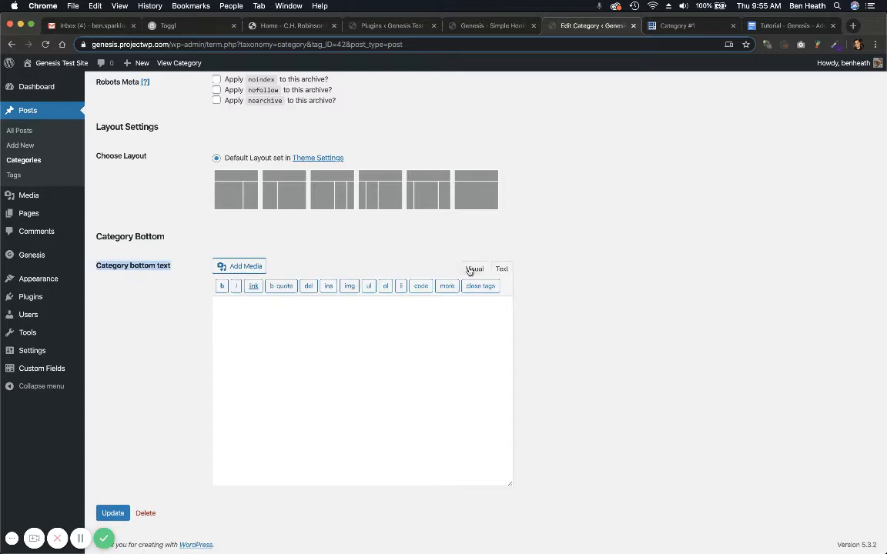
{"action": "left_click", "coordinate": [473, 268]}
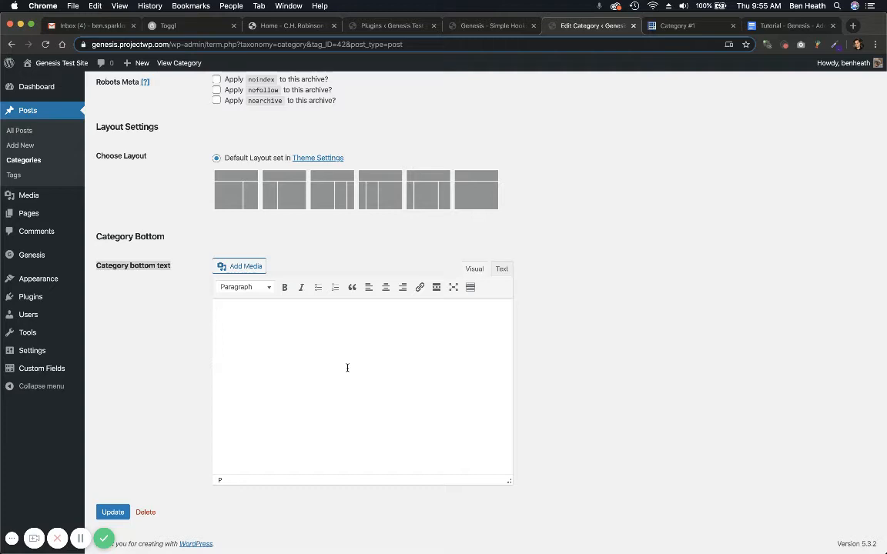
Examine the hook positions on the visual hook guide's Category #1 page, from the header hooks down to the footer hooks.
{"action": "left_click", "coordinate": [688, 27]}
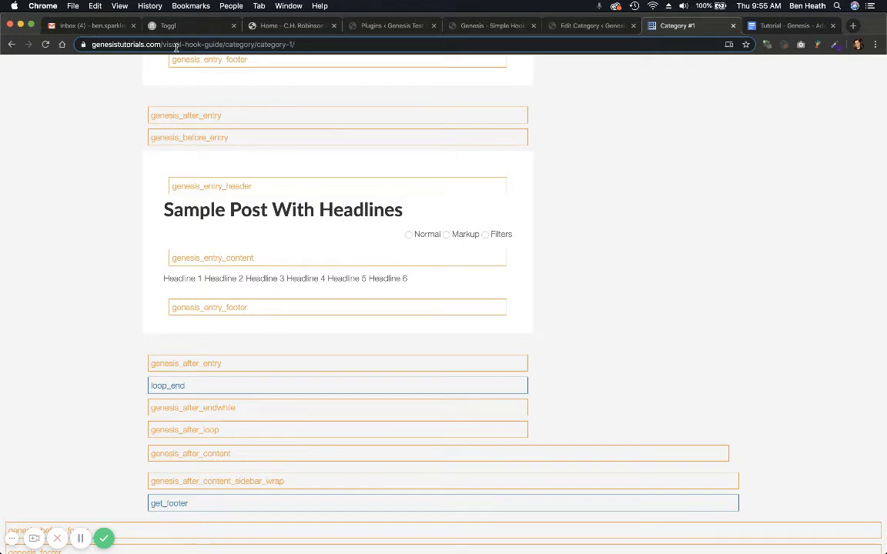
{"action": "scroll", "coordinate": [126, 206], "scroll_direction": "up", "scroll_amount": 10}
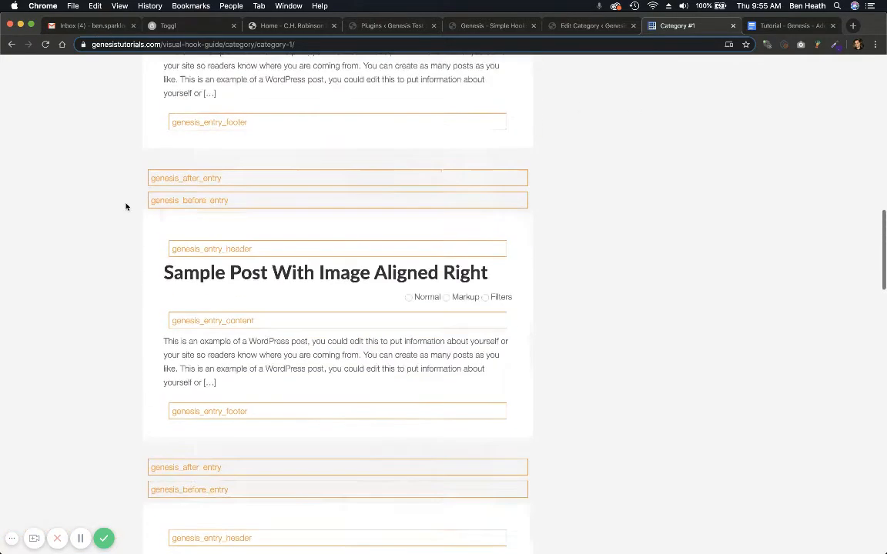
{"action": "scroll", "coordinate": [126, 206], "scroll_direction": "up", "scroll_amount": 15}
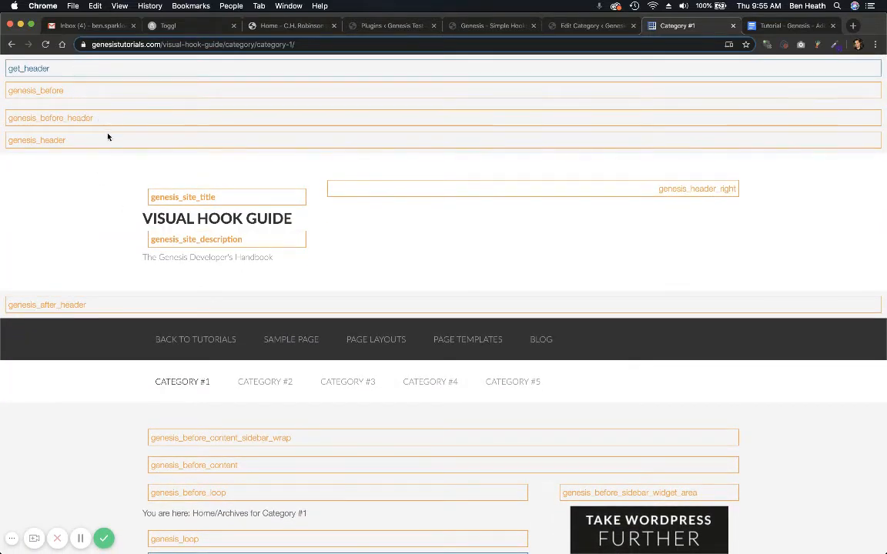
{"action": "mouse_move", "coordinate": [108, 143]}
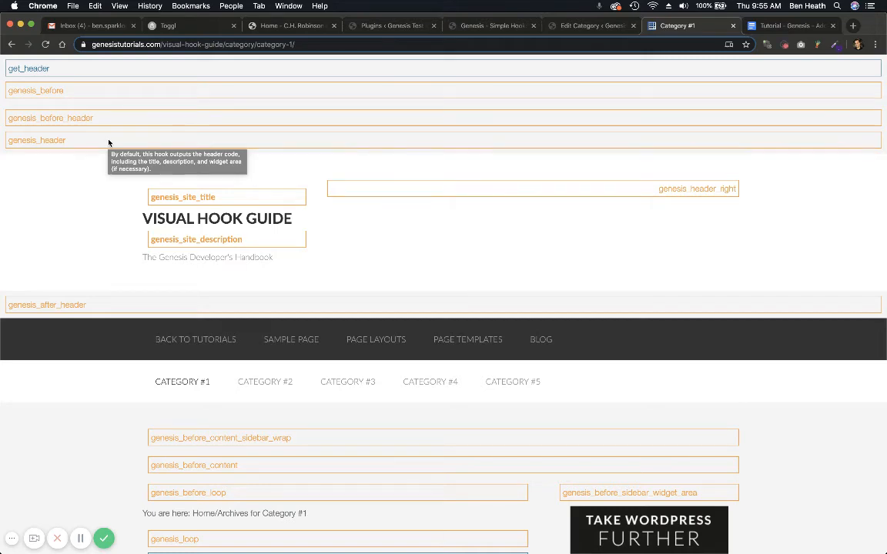
{"action": "scroll", "coordinate": [235, 205], "scroll_direction": "down", "scroll_amount": 3}
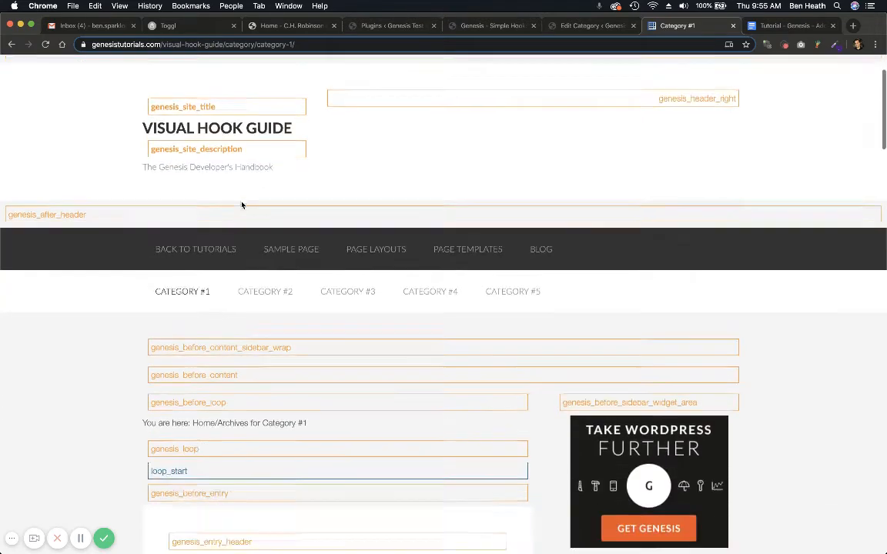
{"action": "scroll", "coordinate": [242, 204], "scroll_direction": "down", "scroll_amount": 5}
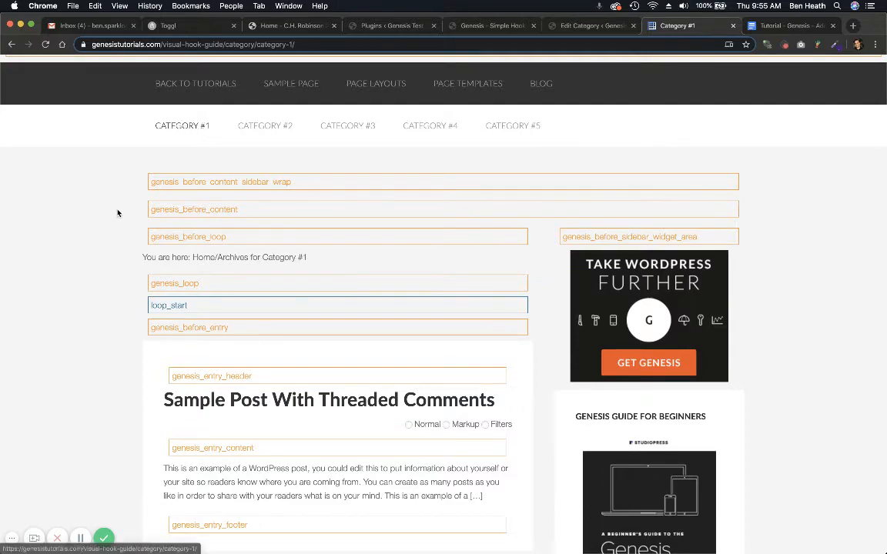
{"action": "scroll", "coordinate": [113, 231], "scroll_direction": "down", "scroll_amount": 20}
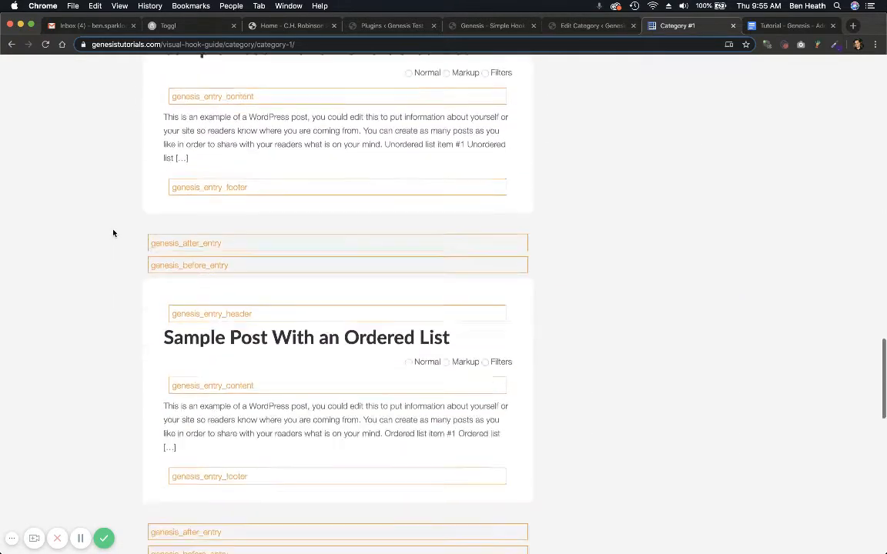
{"action": "scroll", "coordinate": [114, 232], "scroll_direction": "down", "scroll_amount": 20}
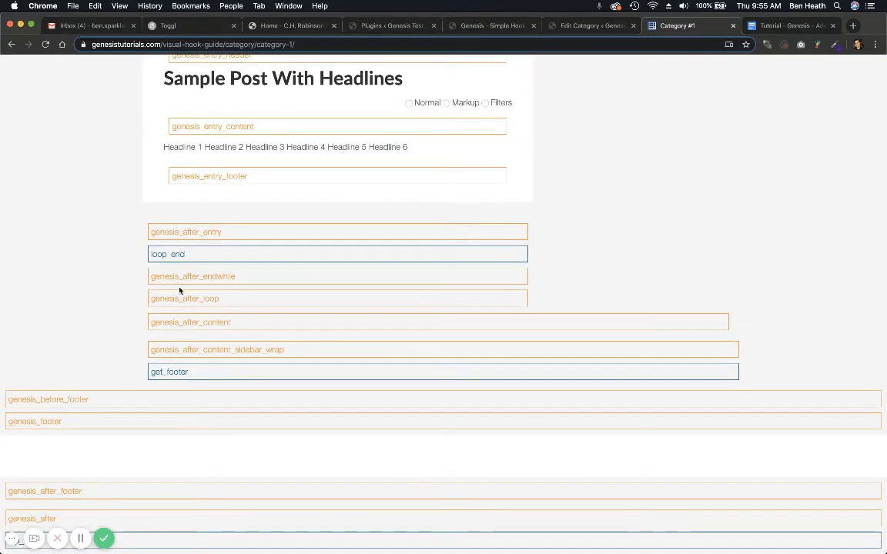
{"action": "scroll", "coordinate": [180, 290], "scroll_direction": "up", "scroll_amount": 3}
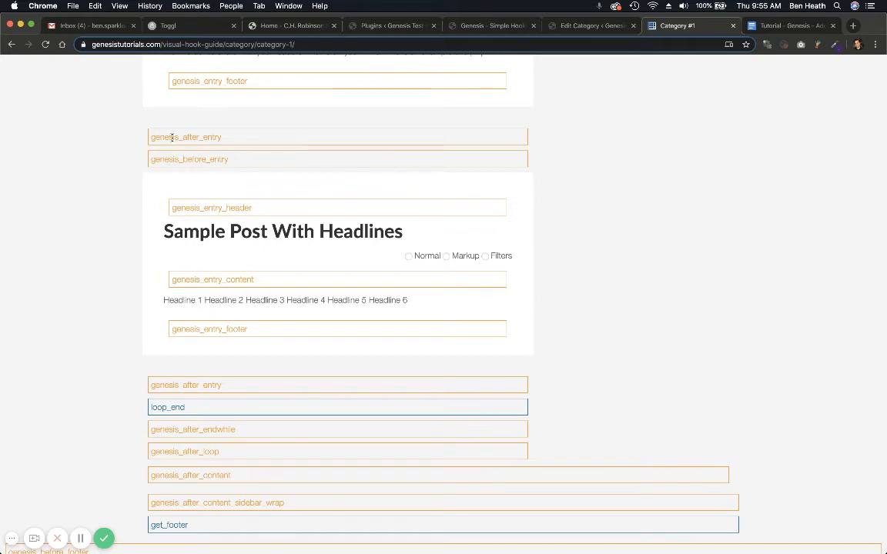
Compare the genesis_after_entry, loop_end and genesis_after_endwhile hooks around the last post, and highlight the genesis_after_endwhile name.
{"action": "double_click", "coordinate": [172, 137]}
{"action": "scroll", "coordinate": [265, 239], "scroll_direction": "up", "scroll_amount": 4}
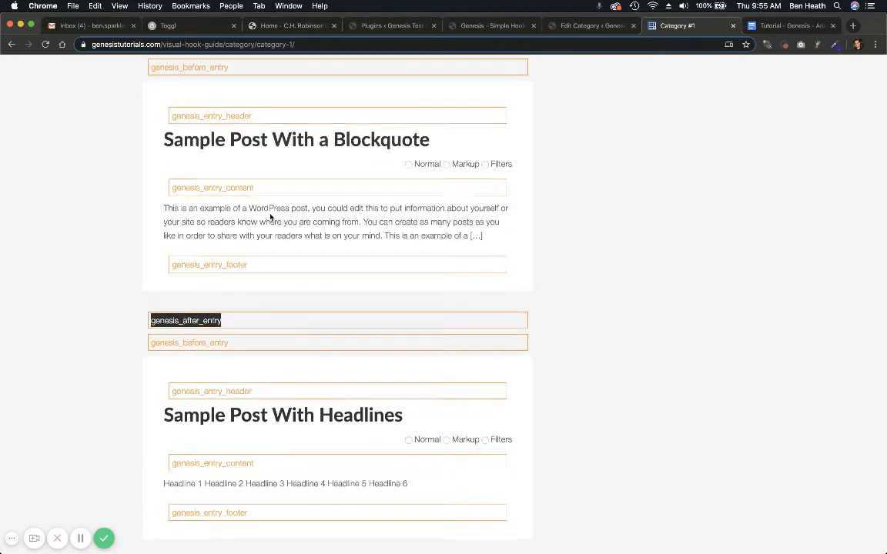
{"action": "scroll", "coordinate": [256, 226], "scroll_direction": "down", "scroll_amount": 5}
{"action": "double_click", "coordinate": [181, 309]}
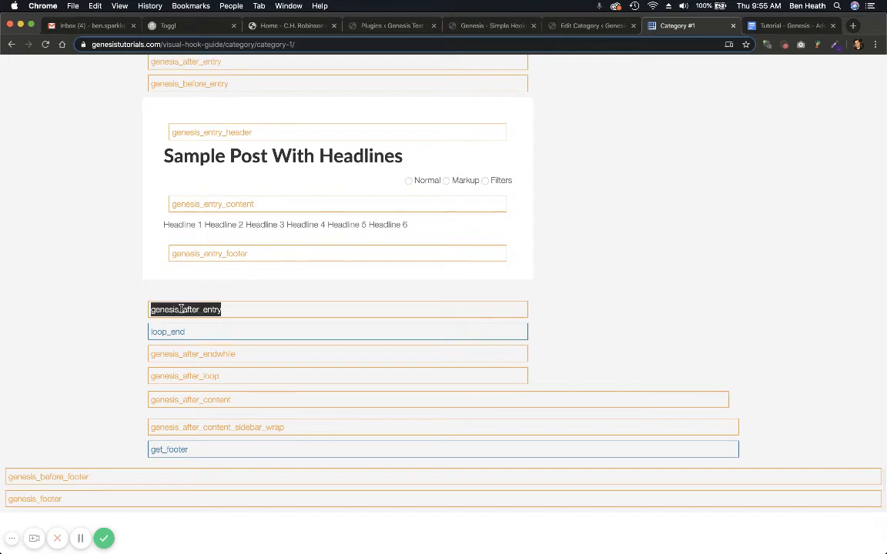
{"action": "left_click_drag", "start_coordinate": [188, 334], "coordinate": [150, 334]}
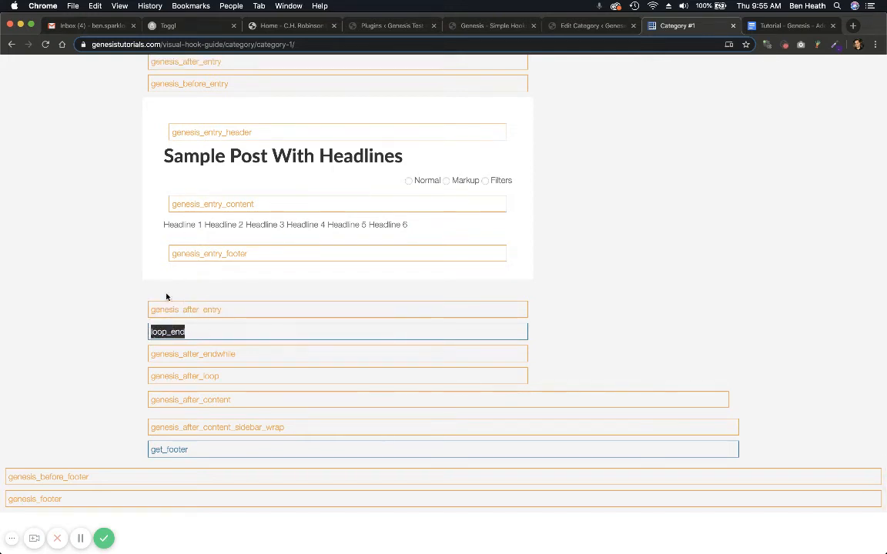
{"action": "double_click", "coordinate": [189, 354]}
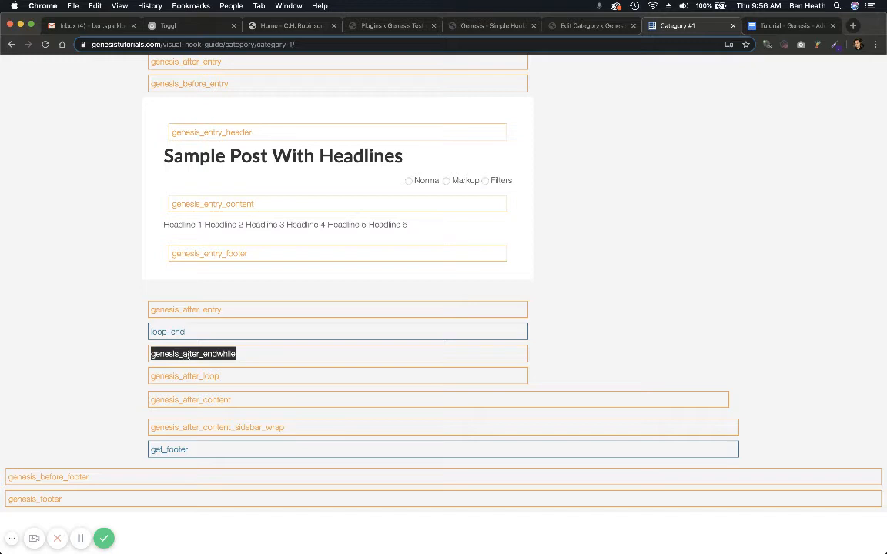
{"action": "left_click", "coordinate": [209, 356]}
{"action": "double_click", "coordinate": [208, 356]}
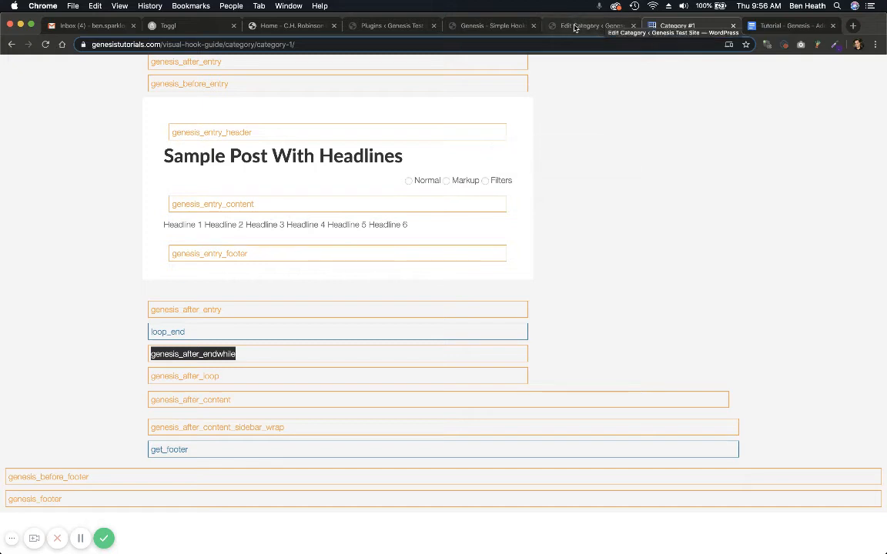
Open the Genesis test site's installed plugins list and review its hook plugins alongside the visual hook guide page.
{"action": "left_click", "coordinate": [471, 25]}
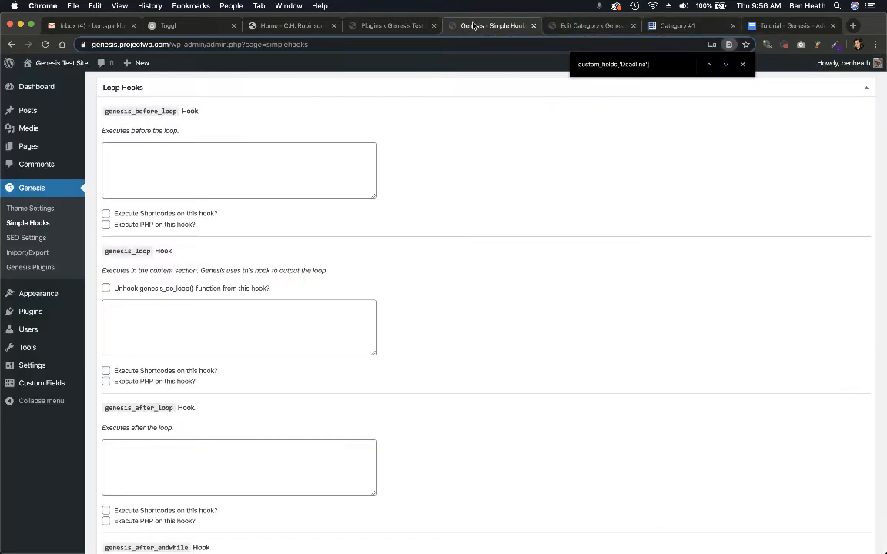
{"action": "left_click", "coordinate": [31, 223]}
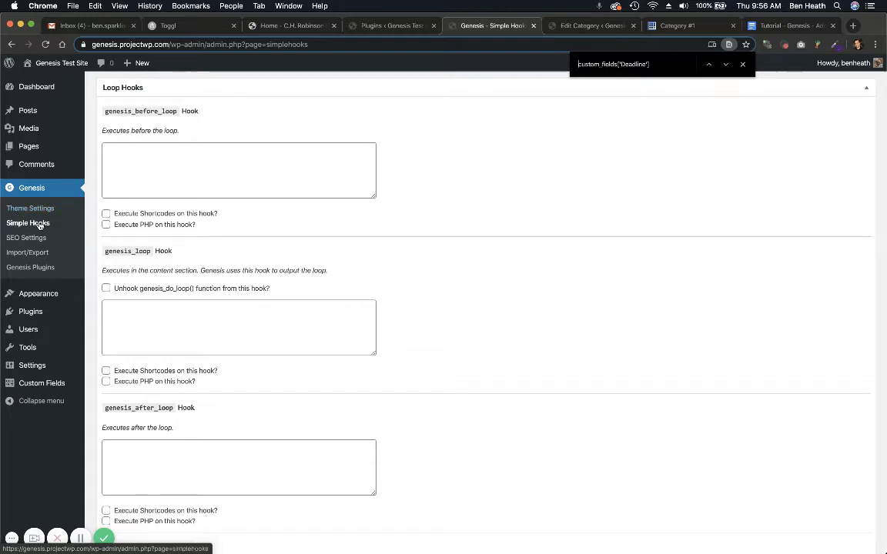
{"action": "left_click", "coordinate": [28, 314]}
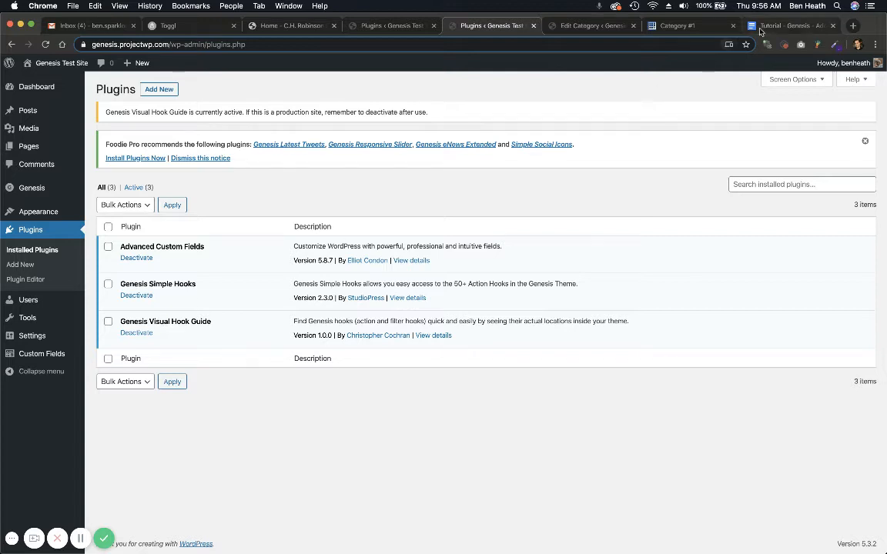
{"action": "left_click", "coordinate": [675, 25]}
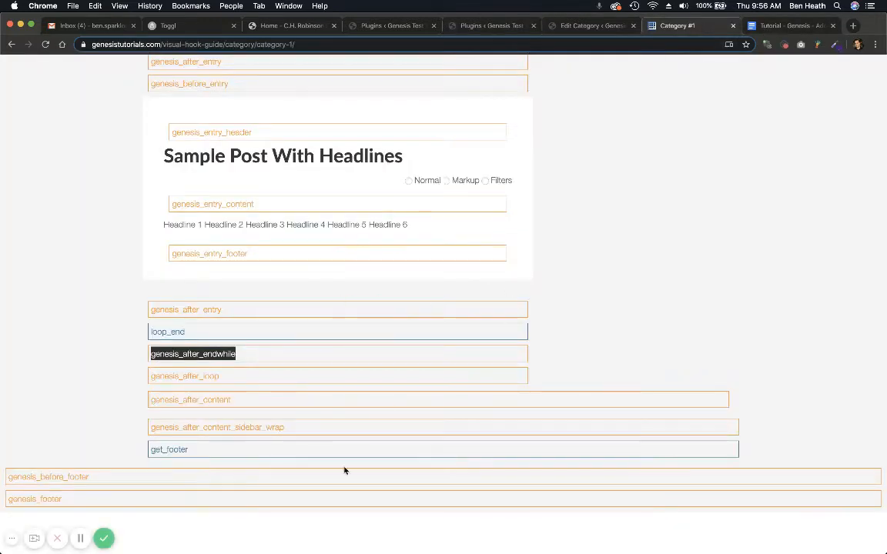
{"action": "left_click", "coordinate": [576, 31]}
{"action": "left_click", "coordinate": [485, 29]}
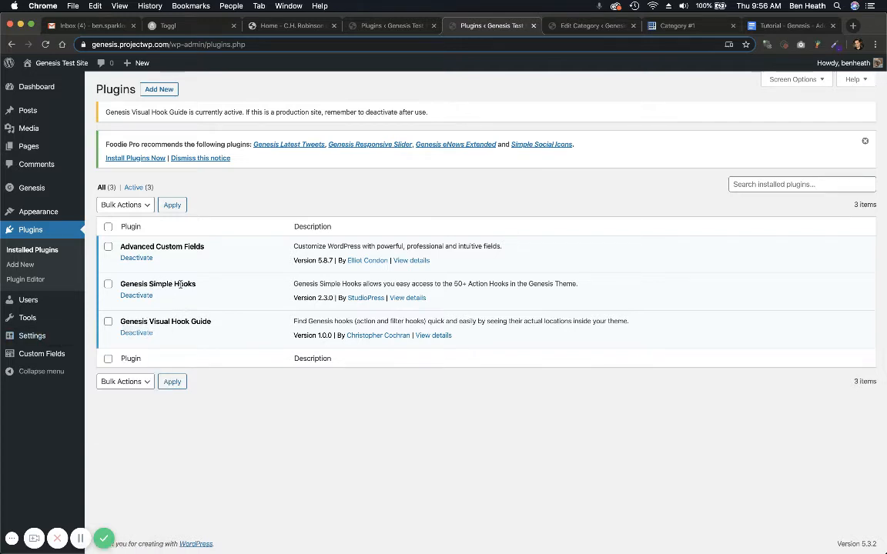
Open the Genesis Simple Hooks settings and check the chosen hook's name in the visual hook guide.
{"action": "mouse_move", "coordinate": [58, 189]}
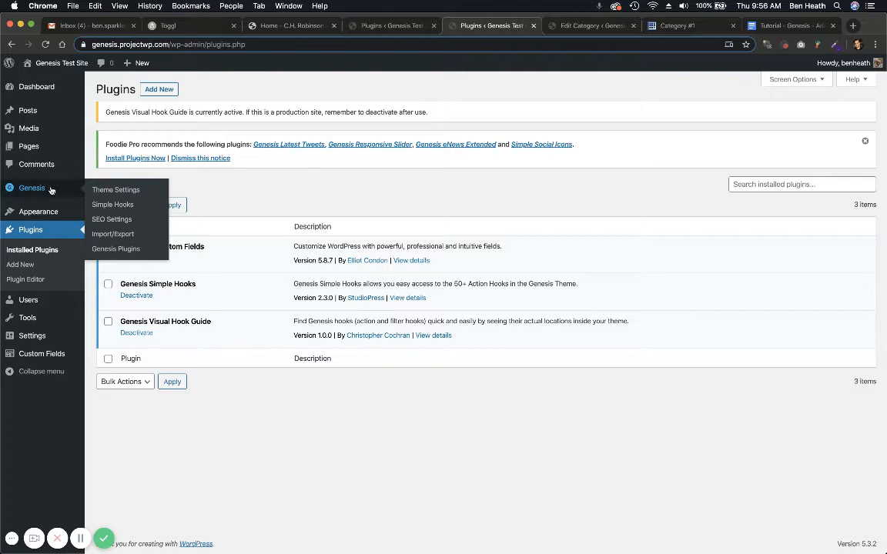
{"action": "left_click", "coordinate": [114, 204]}
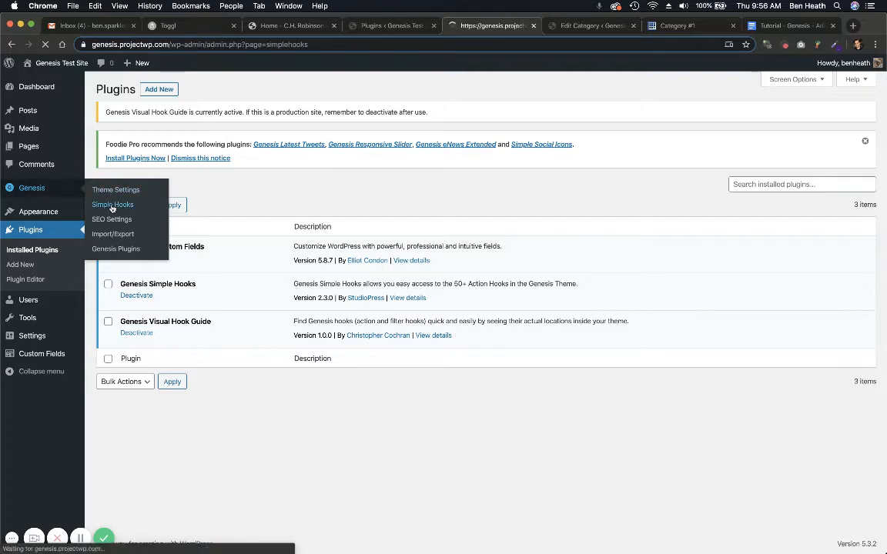
{"action": "left_click", "coordinate": [641, 25]}
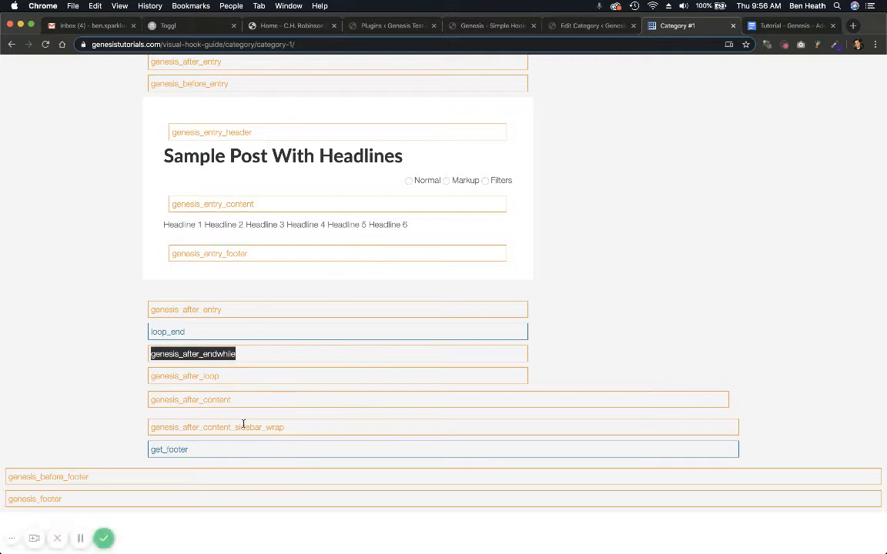
{"action": "left_click", "coordinate": [477, 25]}
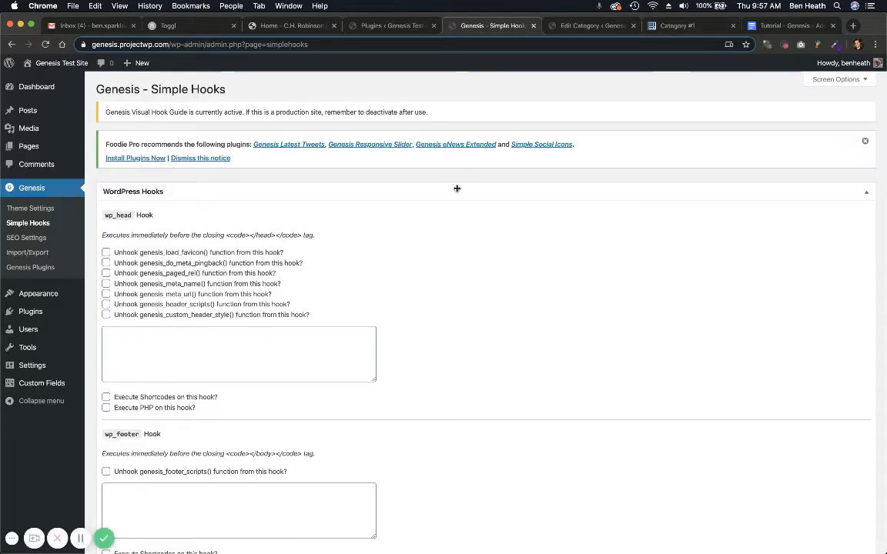
Search the Simple Hooks page for "endwhil" and locate the genesis_after_endwhile hook.
{"action": "key", "text": "super+f"}
{"action": "type", "text": "e"}
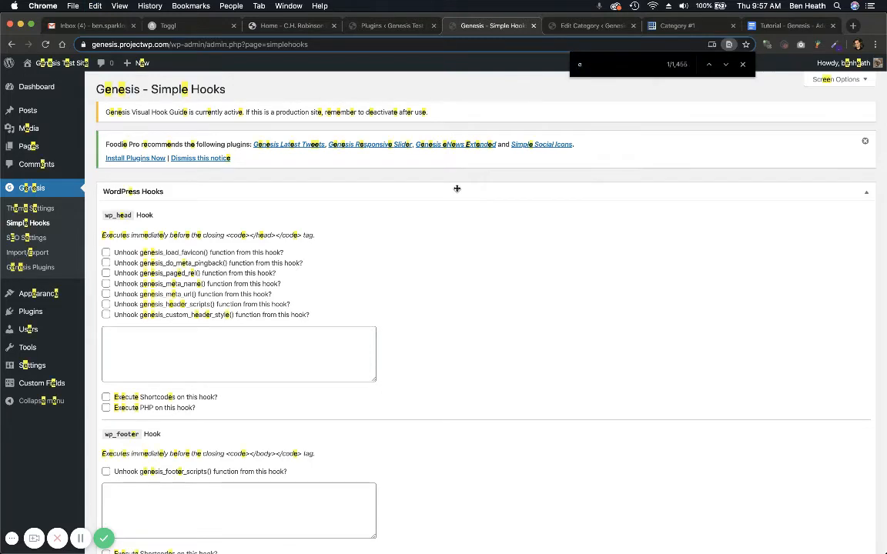
{"action": "type", "text": "ndwhil"}
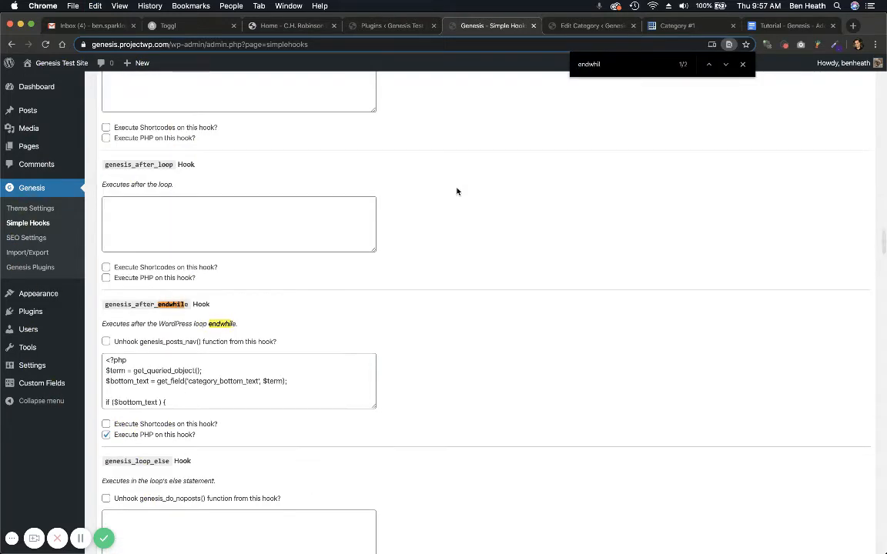
{"action": "triple_click", "coordinate": [106, 304]}
{"action": "left_click", "coordinate": [196, 305]}
{"action": "scroll", "coordinate": [316, 364], "scroll_direction": "down", "scroll_amount": 1}
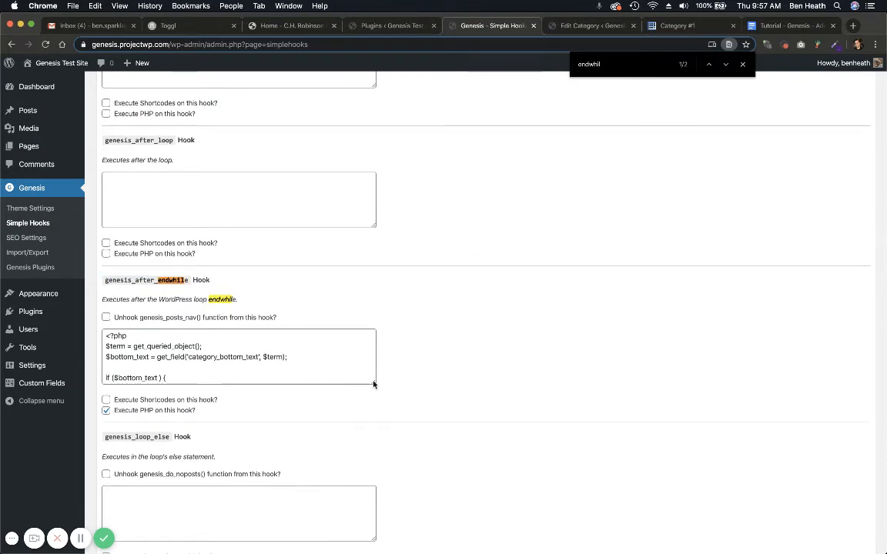
Enlarge the genesis_after_endwhile code box and examine the get_queried_object and get_field lines, including the category_bottom_text and $term arguments.
{"action": "left_click_drag", "start_coordinate": [374, 381], "coordinate": [372, 460]}
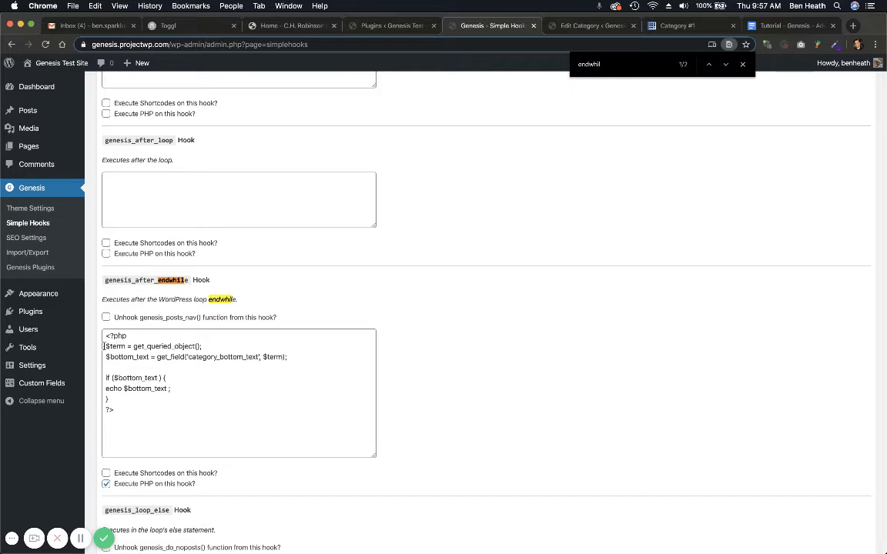
{"action": "left_click_drag", "start_coordinate": [104, 347], "coordinate": [202, 347]}
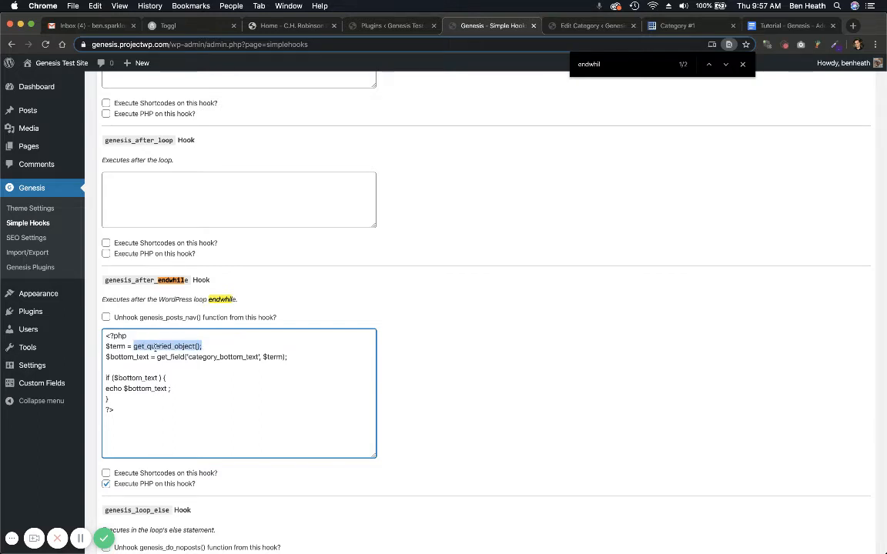
{"action": "left_click_drag", "start_coordinate": [125, 347], "coordinate": [105, 346]}
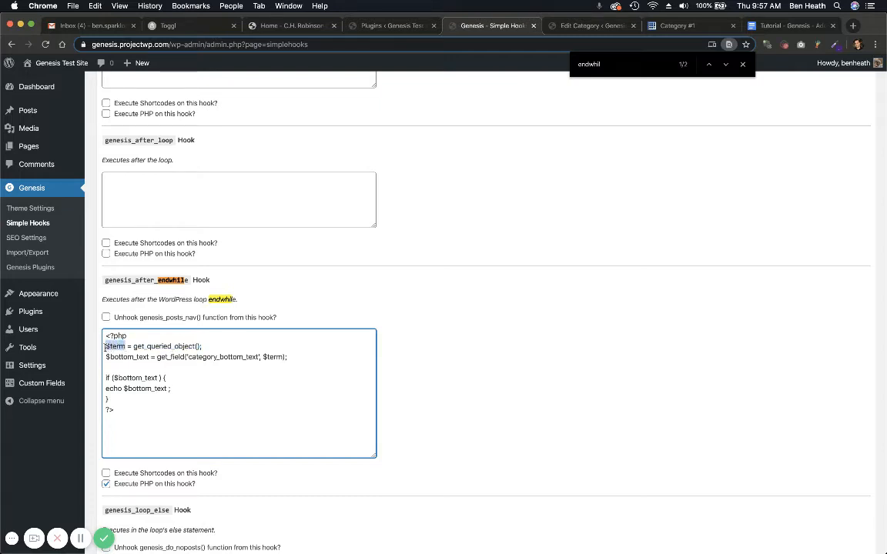
{"action": "left_click", "coordinate": [157, 357]}
{"action": "double_click", "coordinate": [160, 358]}
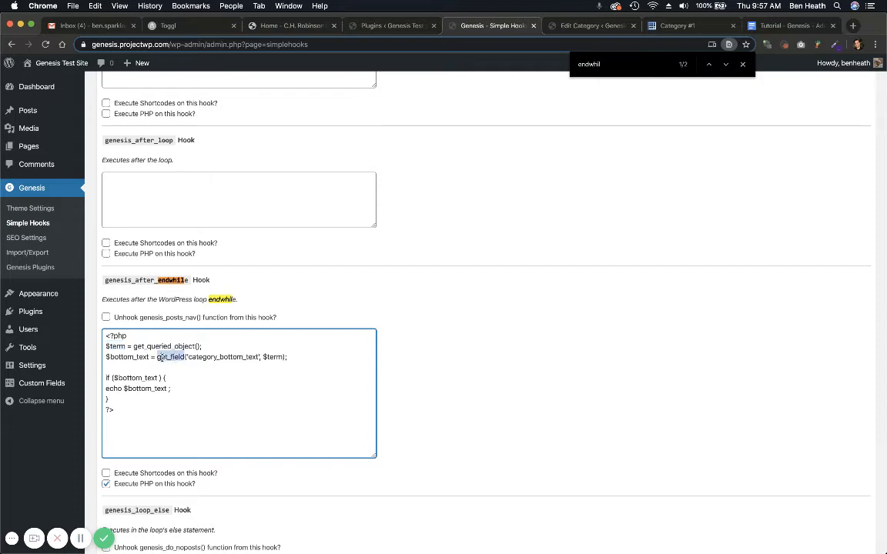
{"action": "double_click", "coordinate": [197, 358]}
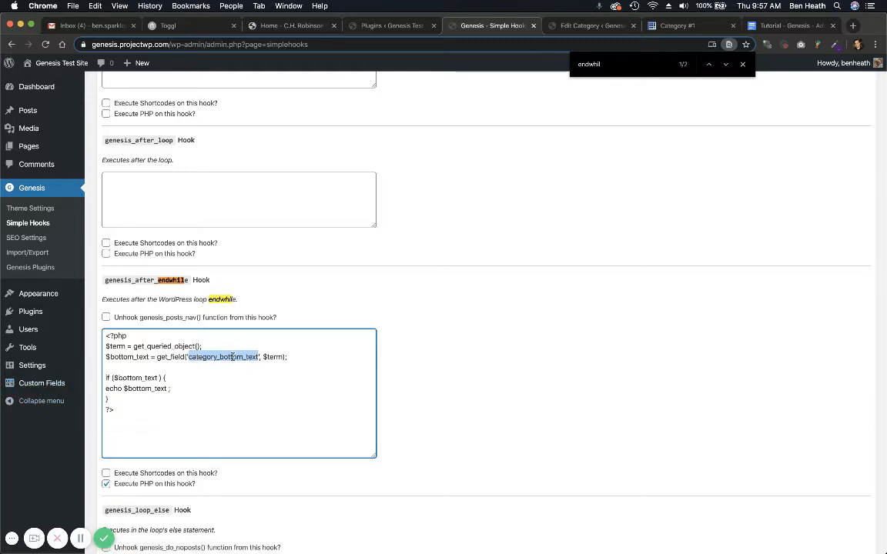
{"action": "double_click", "coordinate": [270, 358]}
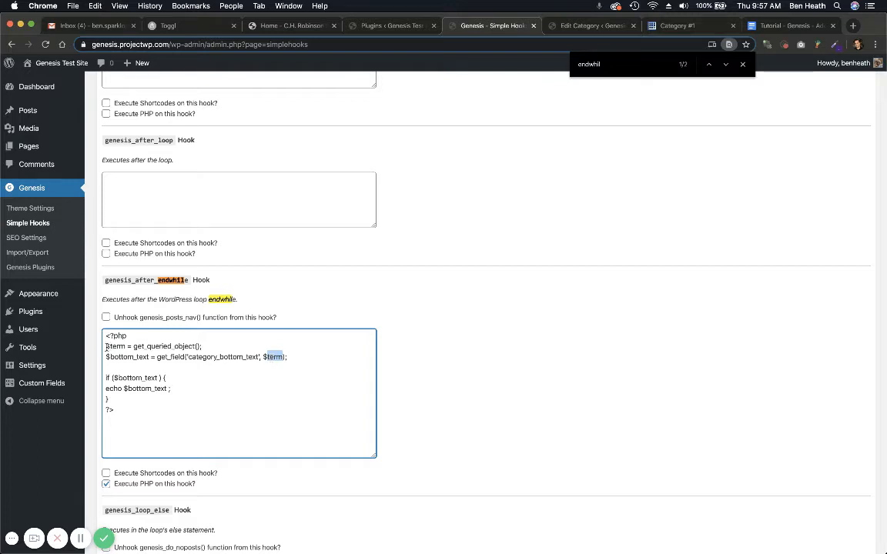
{"action": "left_click_drag", "start_coordinate": [106, 346], "coordinate": [127, 347]}
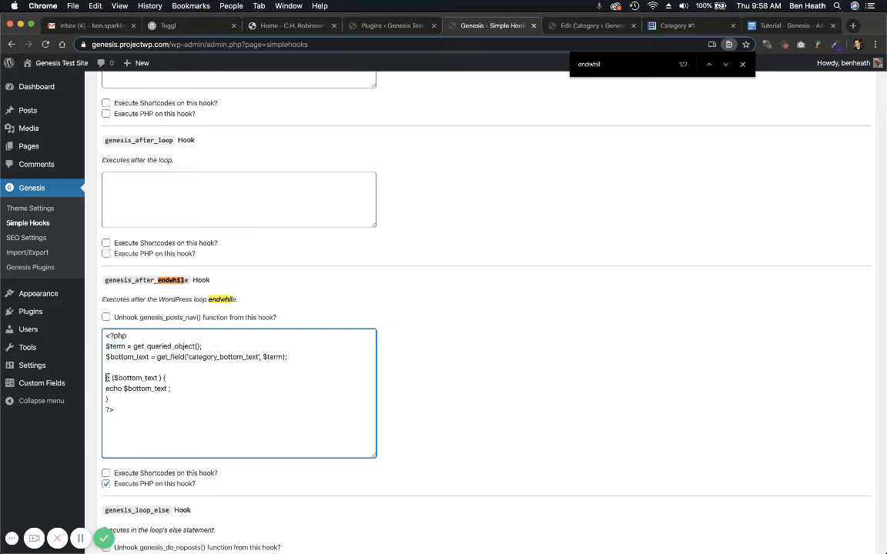
Examine the genesis_after_endwhile code's if condition and echo line using $bottom_text, along with the hook's name.
{"action": "double_click", "coordinate": [128, 377]}
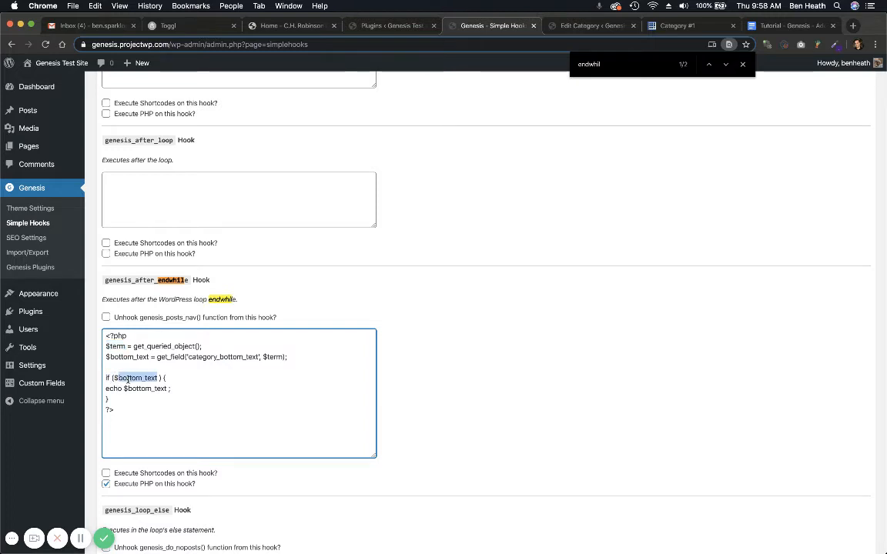
{"action": "double_click", "coordinate": [141, 389]}
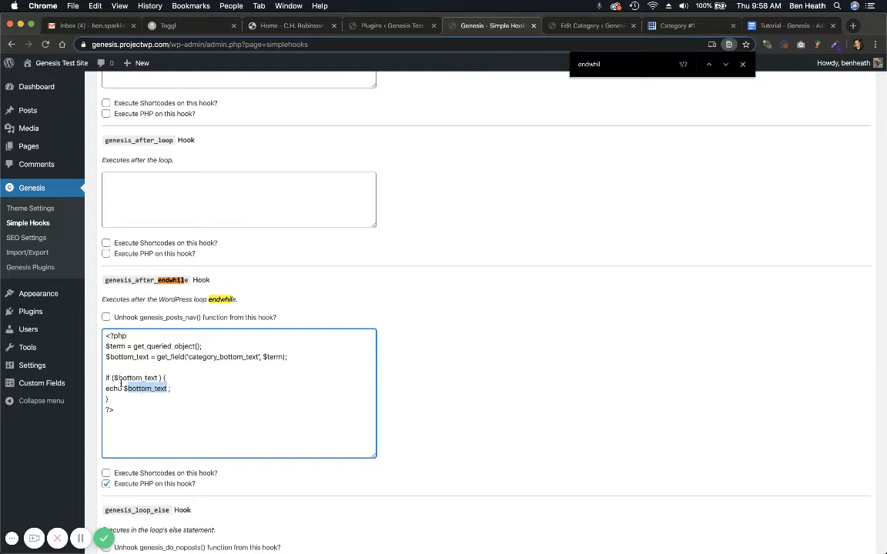
{"action": "left_click", "coordinate": [107, 378]}
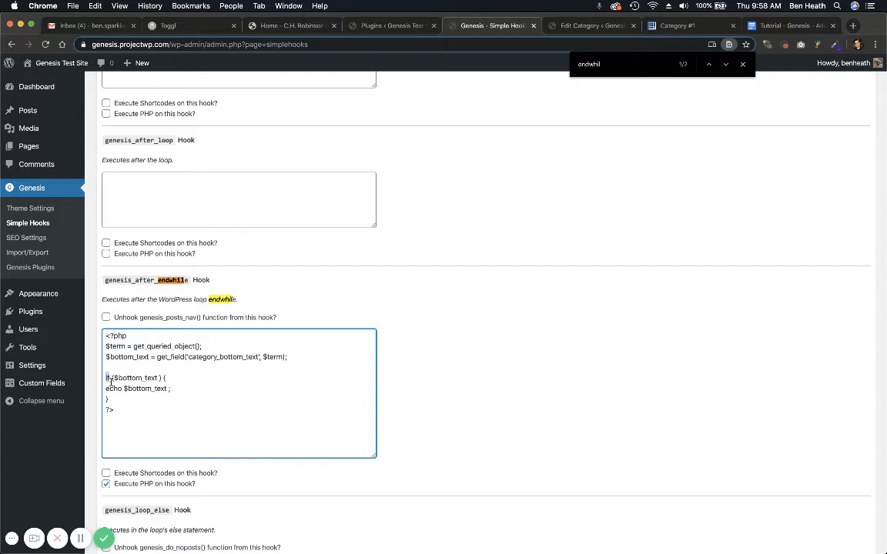
{"action": "double_click", "coordinate": [138, 388]}
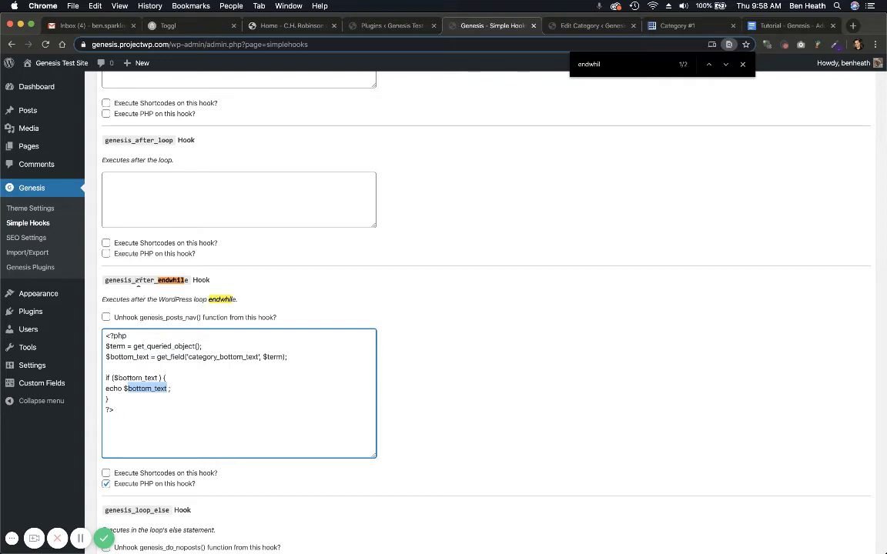
{"action": "double_click", "coordinate": [137, 281]}
{"action": "scroll", "coordinate": [166, 374], "scroll_direction": "down", "scroll_amount": 10}
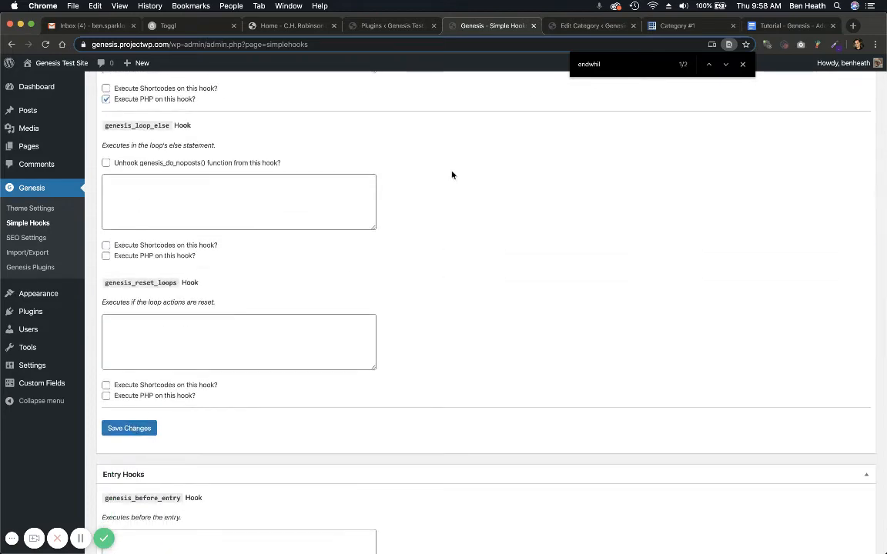
Enter "Example text" as the Bars category's Category bottom text and update the category.
{"action": "left_click", "coordinate": [588, 26]}
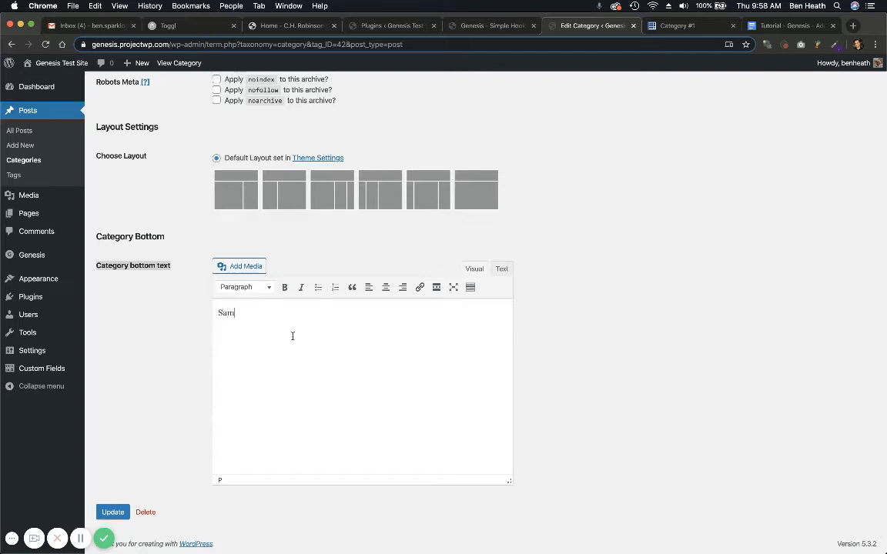
{"action": "type", "text": "xap"}
{"action": "type", "text": "ple text"}
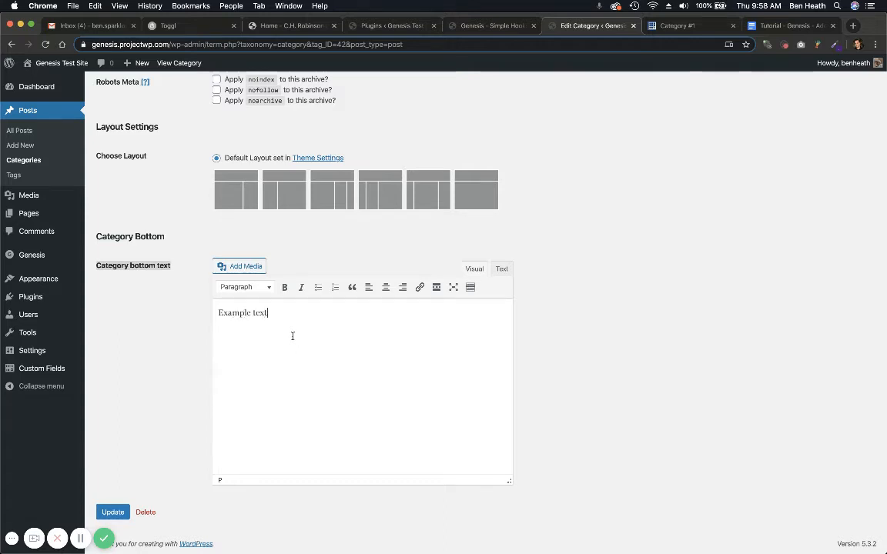
{"action": "left_click", "coordinate": [108, 512]}
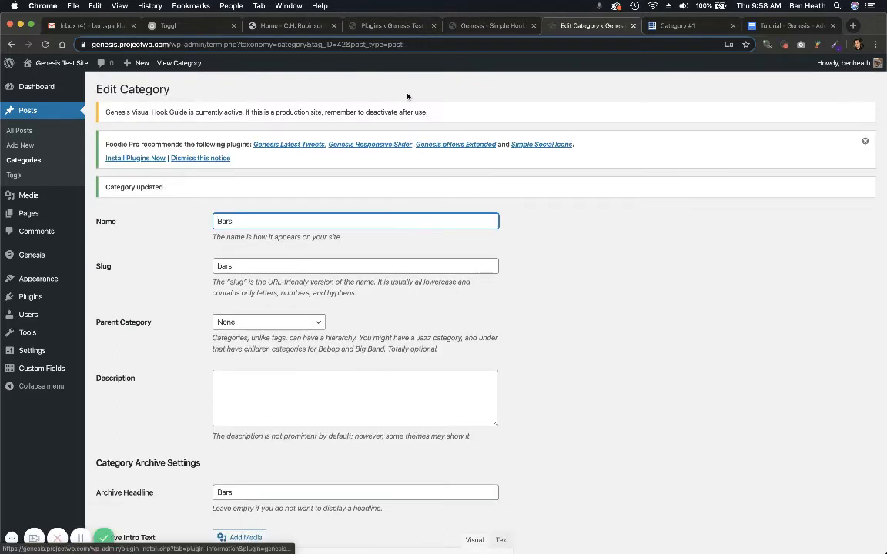
View the Bars category archive and check its intro text and the bottom text beneath the pagination.
{"action": "left_click", "coordinate": [179, 63]}
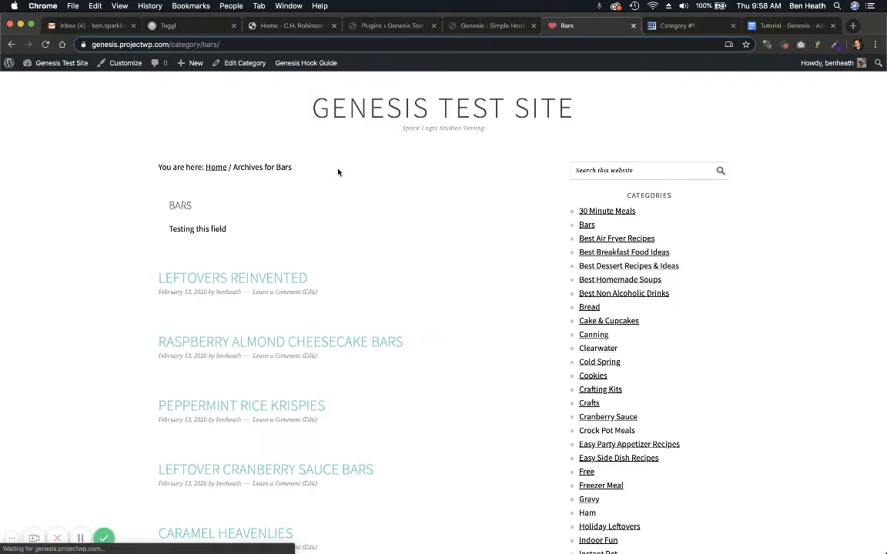
{"action": "left_click_drag", "start_coordinate": [162, 202], "coordinate": [255, 228]}
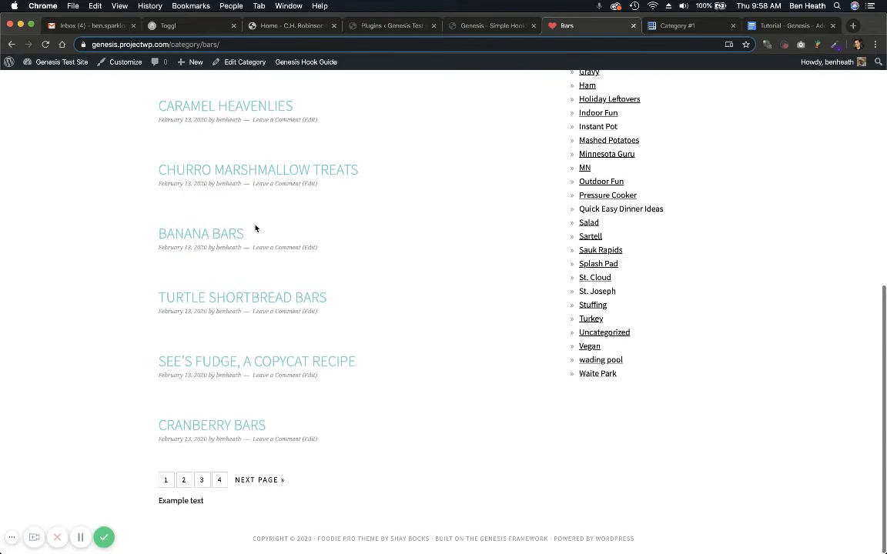
{"action": "left_click_drag", "start_coordinate": [205, 503], "coordinate": [156, 502]}
{"action": "left_click", "coordinate": [167, 501]}
{"action": "double_click", "coordinate": [167, 501]}
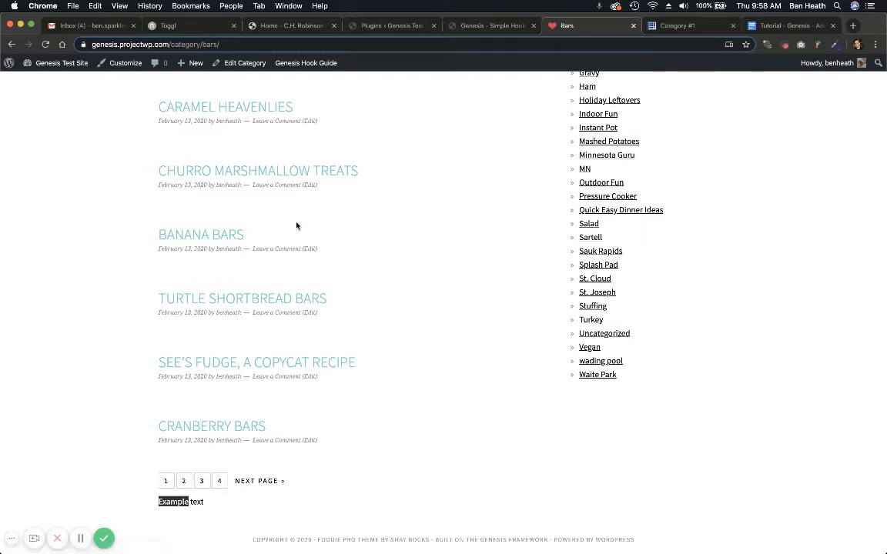
Show the Genesis action hooks on the Bars archive page, checking the separate visual hook guide page first.
{"action": "mouse_move", "coordinate": [277, 64]}
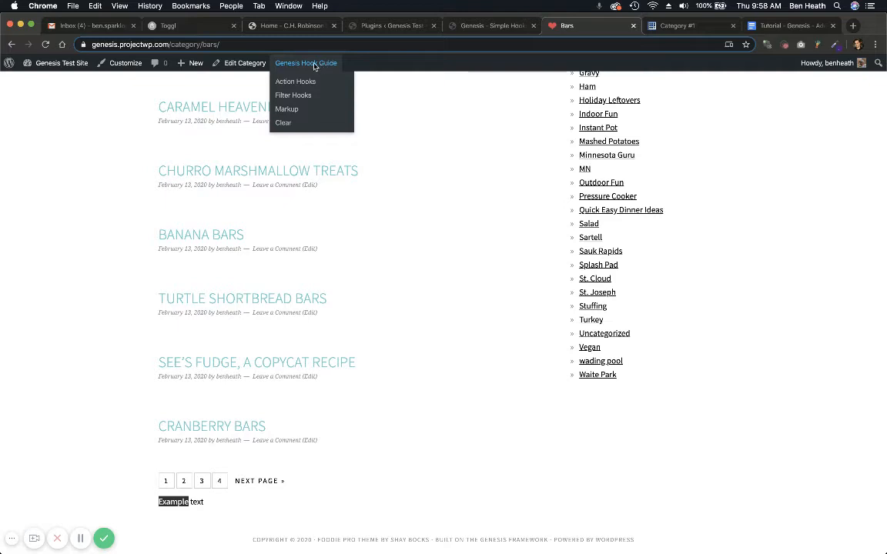
{"action": "left_click", "coordinate": [674, 26]}
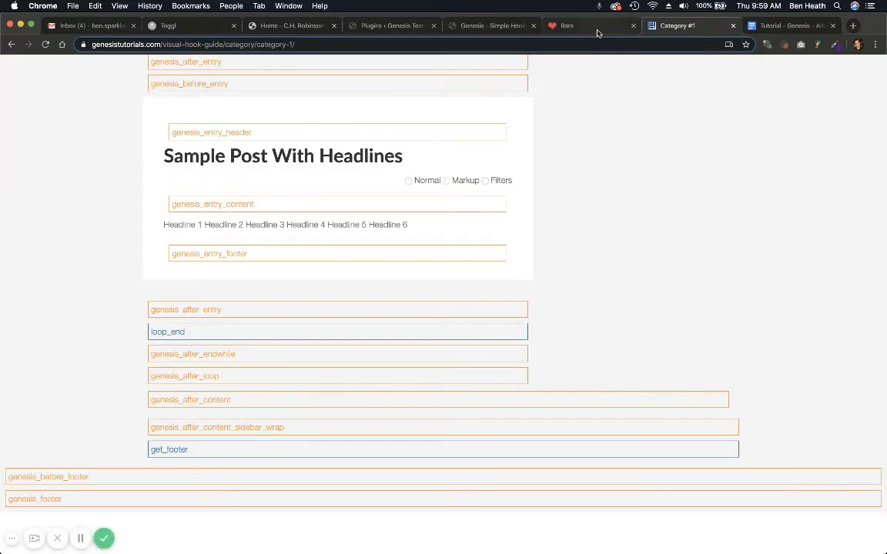
{"action": "left_click", "coordinate": [569, 25]}
{"action": "mouse_move", "coordinate": [305, 65]}
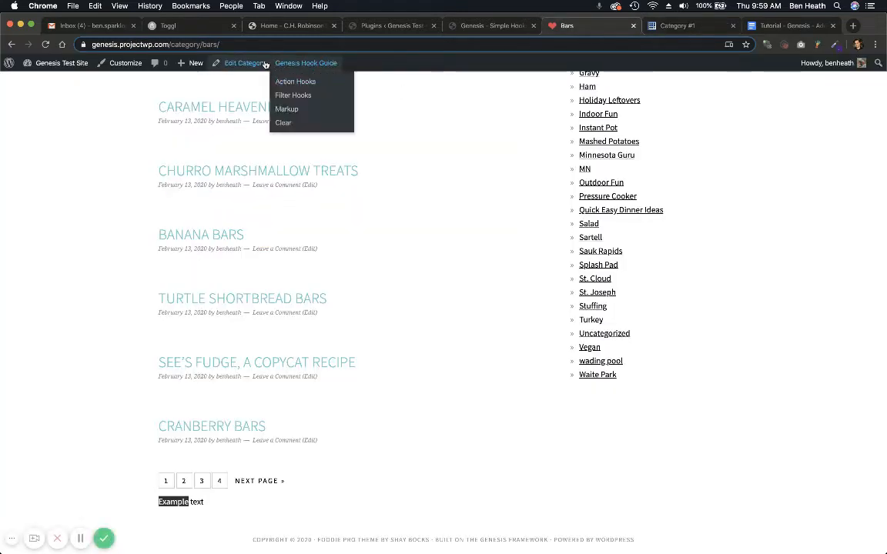
{"action": "left_click", "coordinate": [305, 82]}
{"action": "scroll", "coordinate": [329, 209], "scroll_direction": "down", "scroll_amount": 10}
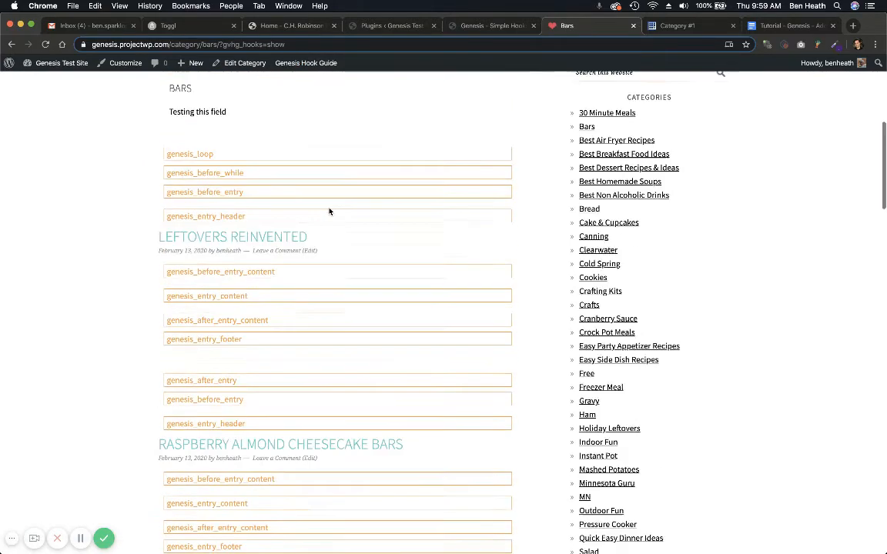
Compare the position of "Example text" with the genesis_after_endwhile and genesis_after_loop hooks at the end of the archive.
{"action": "scroll", "coordinate": [328, 211], "scroll_direction": "down", "scroll_amount": 15}
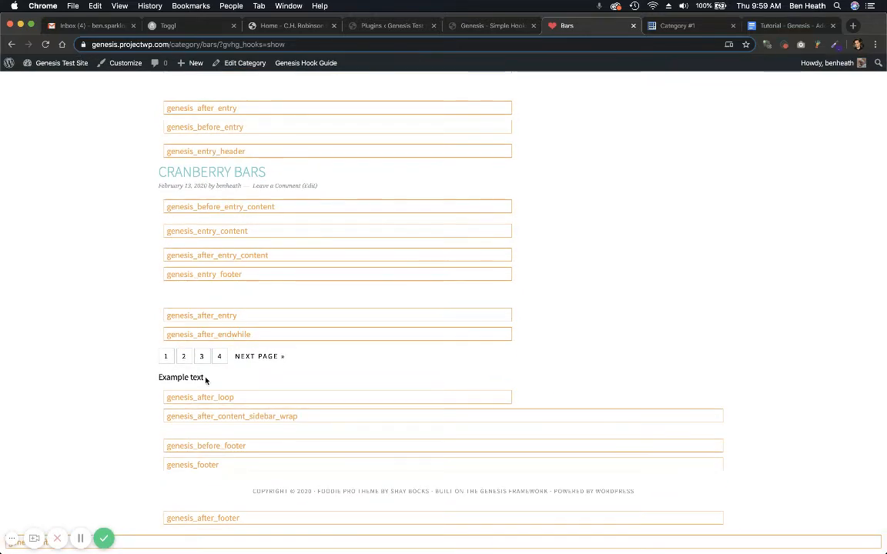
{"action": "left_click_drag", "start_coordinate": [204, 374], "coordinate": [156, 381]}
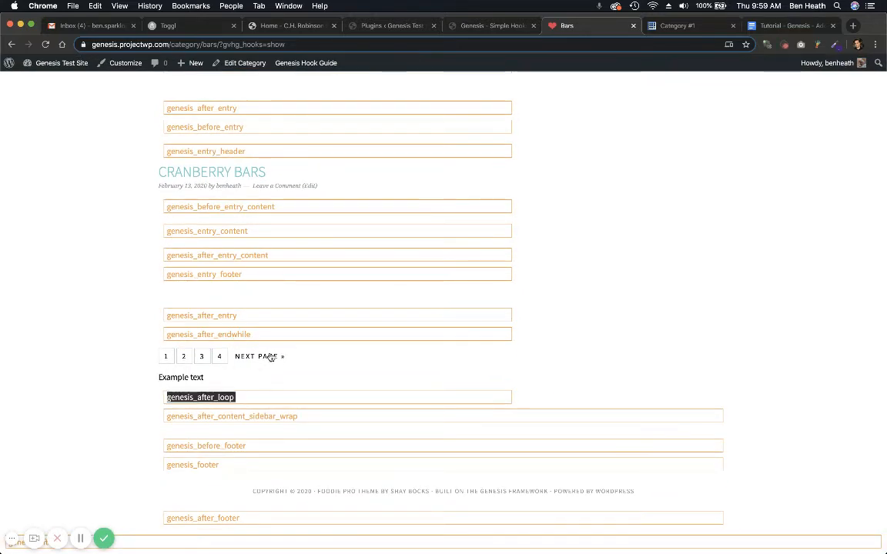
{"action": "double_click", "coordinate": [203, 334]}
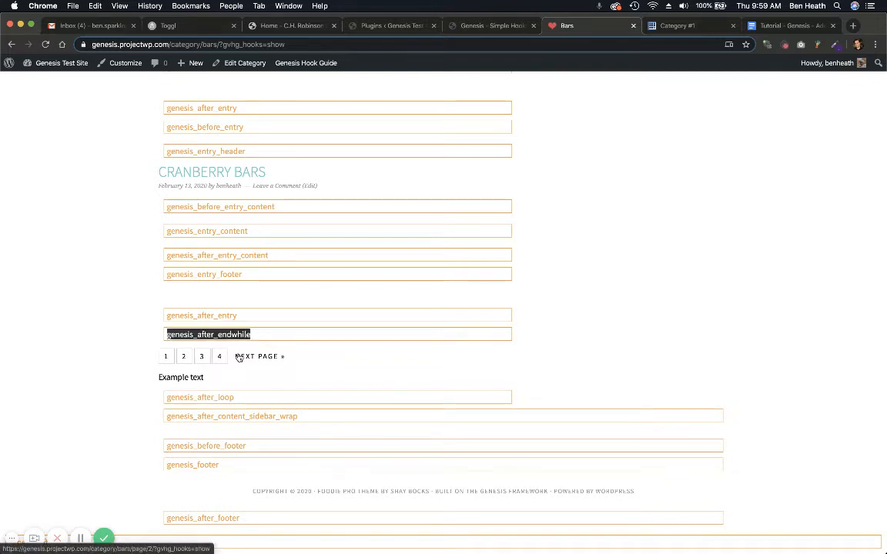
{"action": "triple_click", "coordinate": [166, 377]}
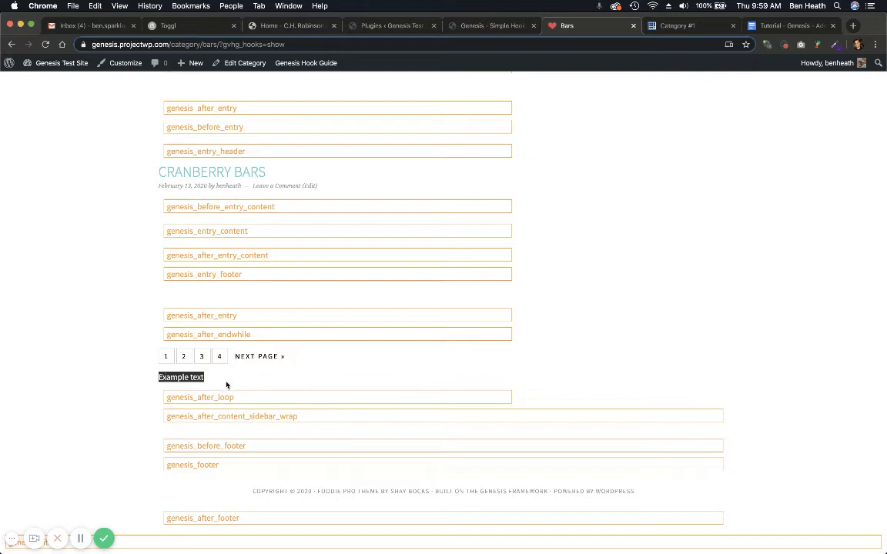
Return to the Simple Hooks settings and look over the hooks following genesis_after_endwhile.
{"action": "left_click", "coordinate": [473, 29]}
{"action": "scroll", "coordinate": [297, 268], "scroll_direction": "down", "scroll_amount": 5}
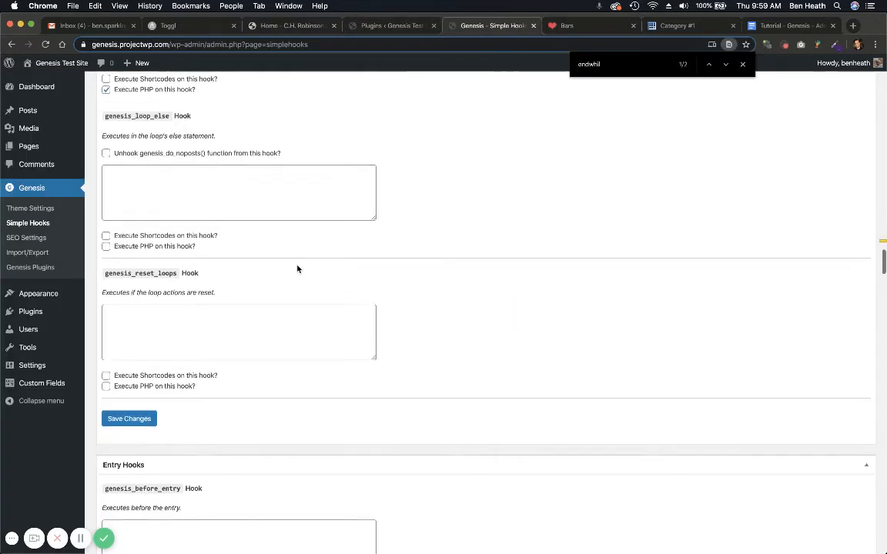
{"action": "scroll", "coordinate": [297, 269], "scroll_direction": "down", "scroll_amount": 5}
{"action": "scroll", "coordinate": [297, 268], "scroll_direction": "up", "scroll_amount": 4}
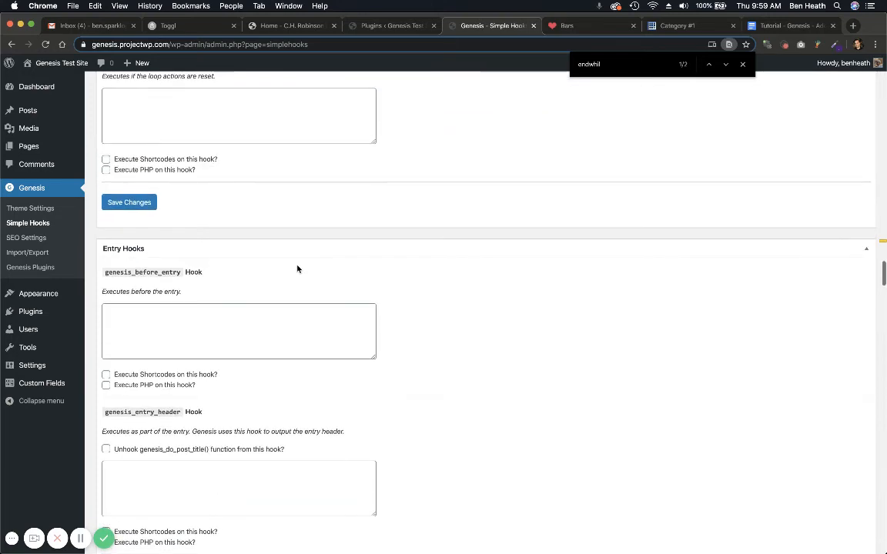
{"action": "scroll", "coordinate": [298, 269], "scroll_direction": "down", "scroll_amount": 1}
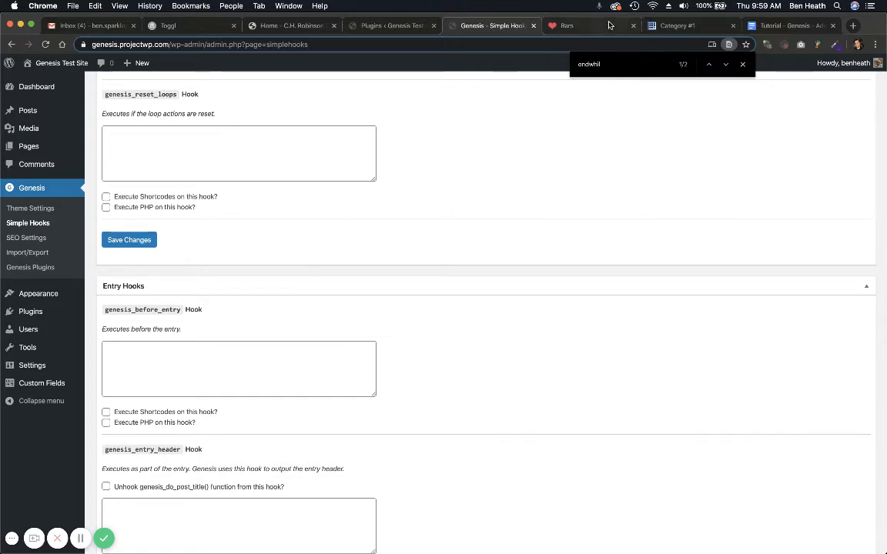
Switch to Sublime Text and begin an add_action() call on line 258 of functions 2.php.
{"action": "key", "text": "super+Tab"}
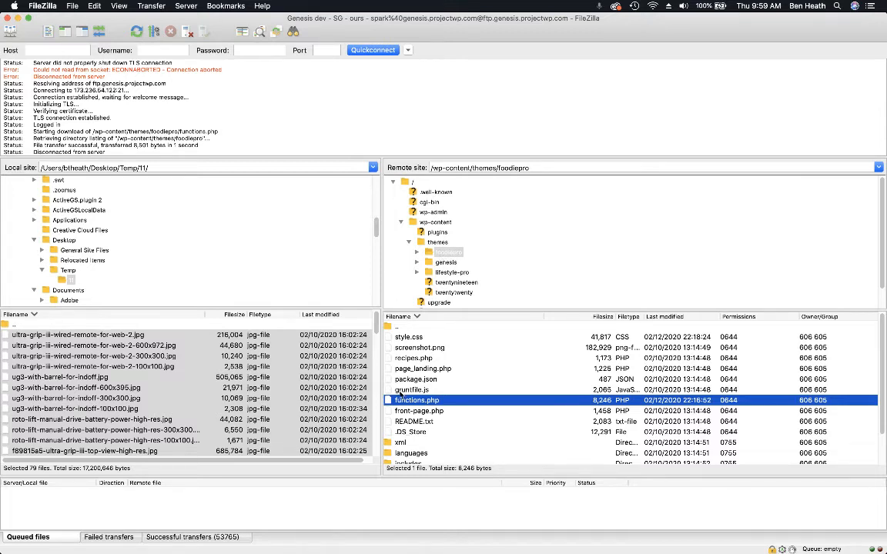
{"action": "key", "text": "super+Tab"}
{"action": "key", "text": "super+Tab"}
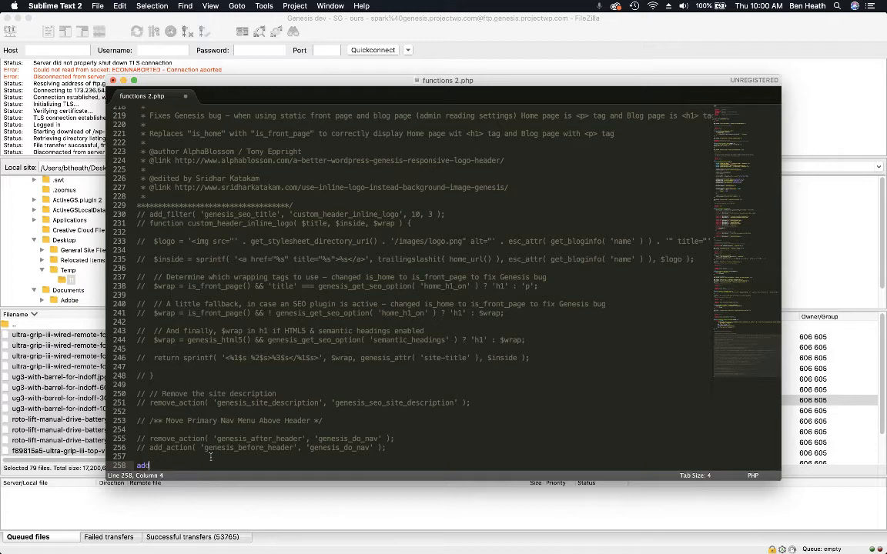
{"action": "type", "text": "ction("}
Copy the genesis_after_endwhile hook name from the visual hook guide and insert it as add_action's quoted first argument in Sublime Text.
{"action": "key", "text": "super+Tab"}
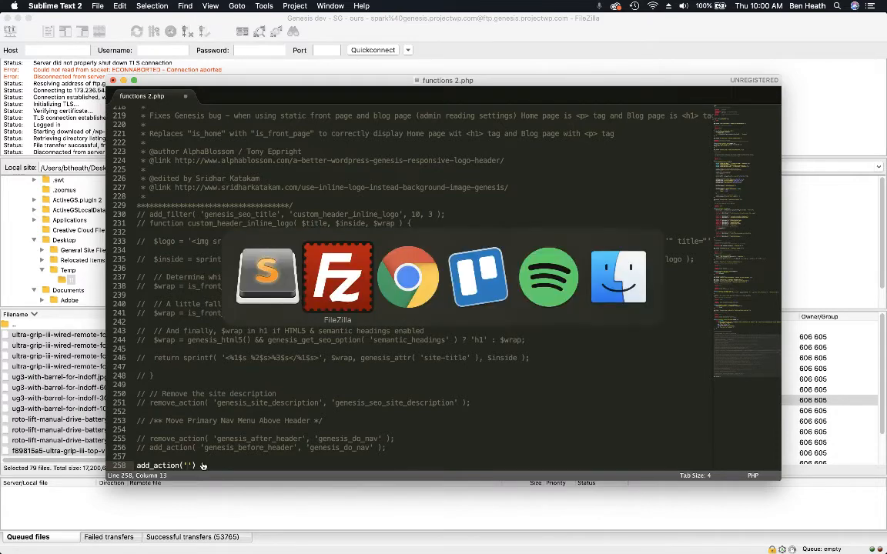
{"action": "key", "text": "super+Tab"}
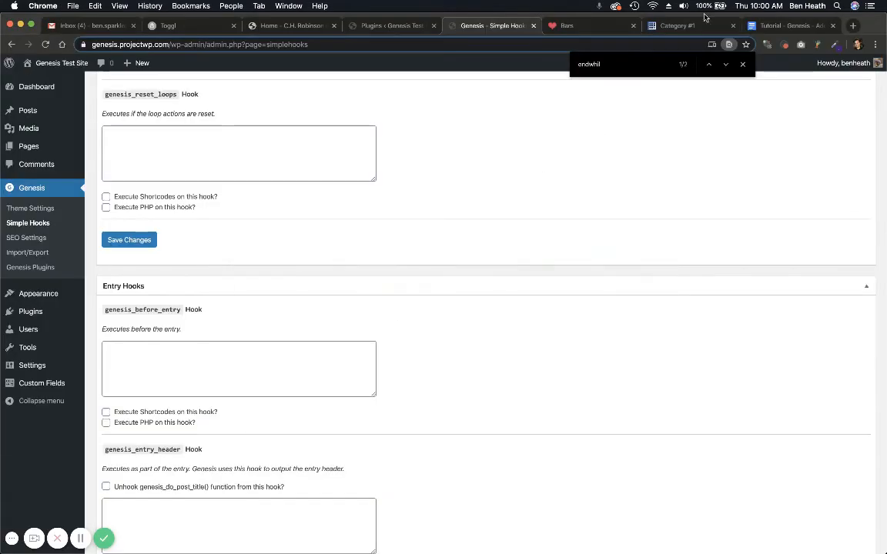
{"action": "left_click", "coordinate": [677, 25]}
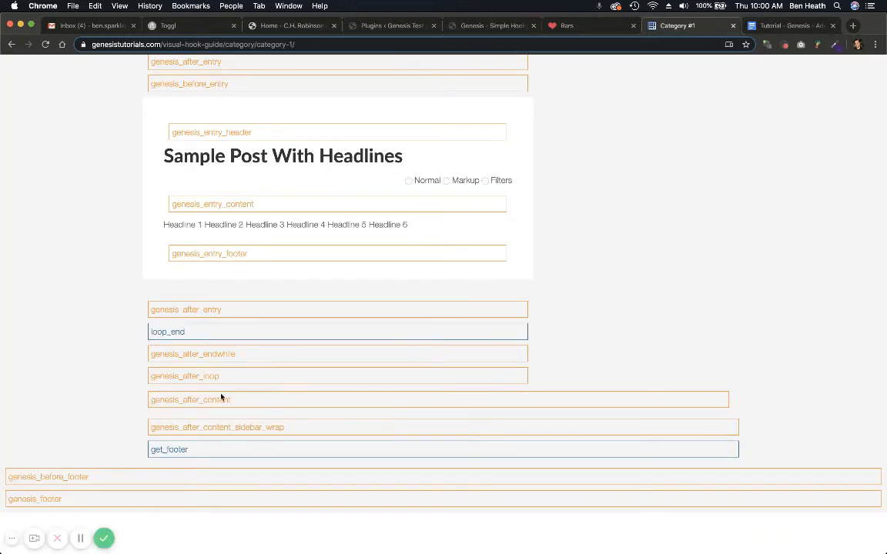
{"action": "double_click", "coordinate": [195, 353]}
{"action": "key", "text": "super+c"}
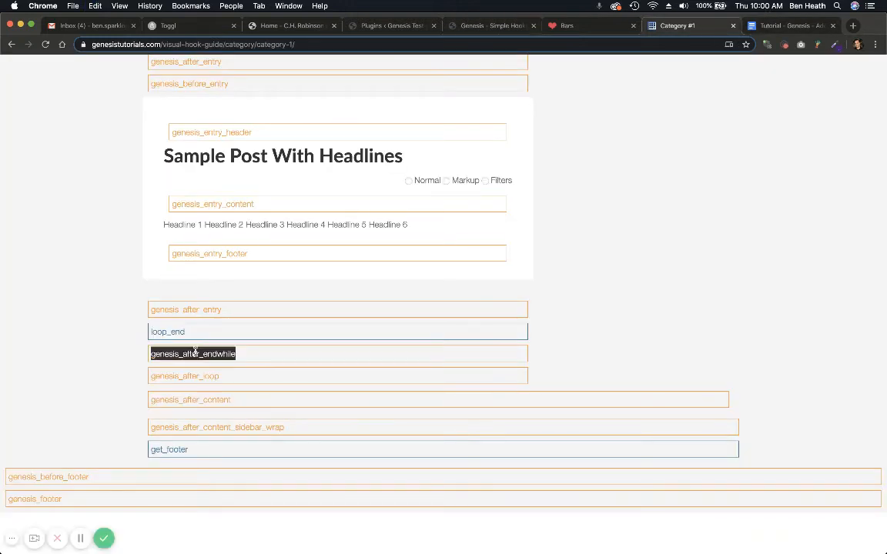
{"action": "key", "text": "super+Tab"}
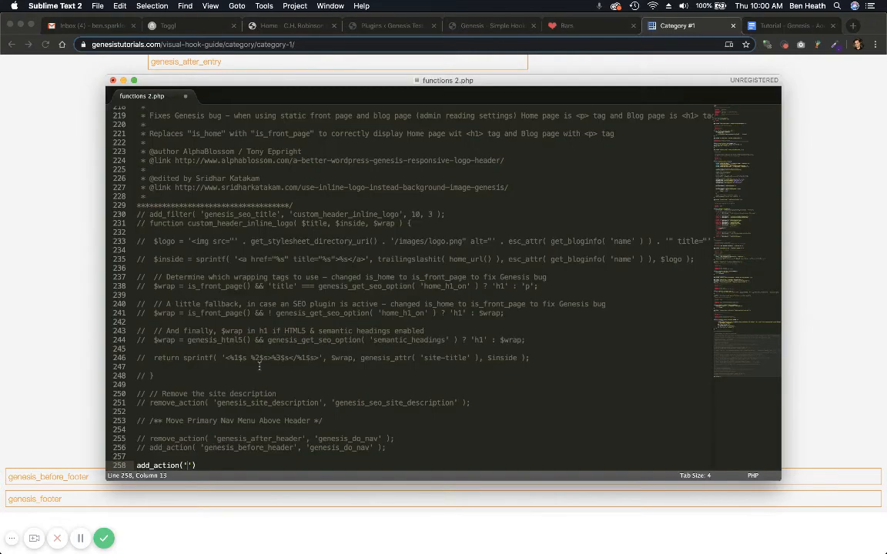
{"action": "key", "text": "super+v"}
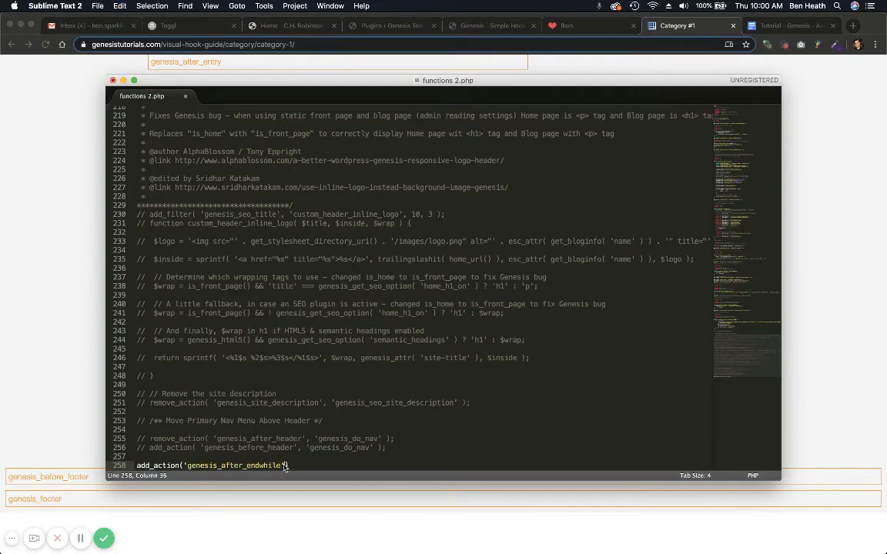
Add 'bth_after_cat' as the callback name in the second argument of the add_action call.
{"action": "key", "text": "Right"}
{"action": "type", "text": ","}
{"action": "type", "text": "ge"}
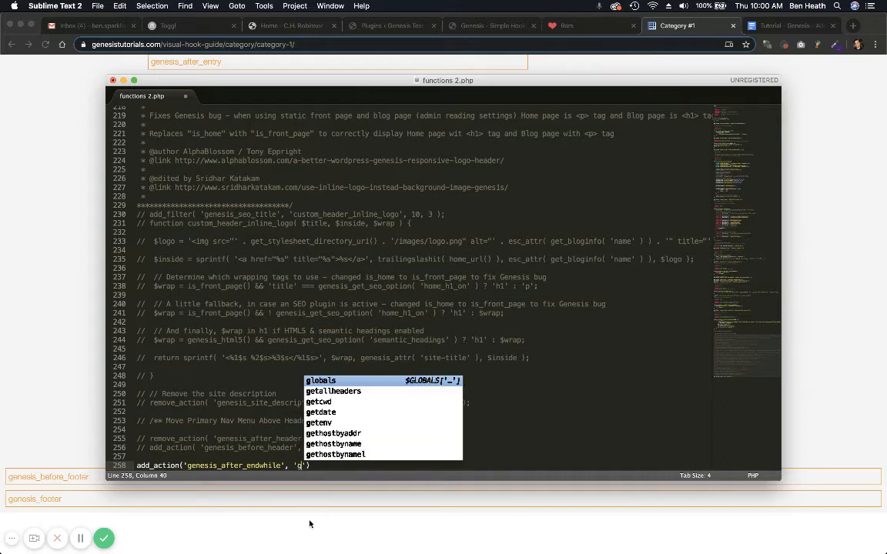
{"action": "key", "text": "BackSpace"}
{"action": "key", "text": "BackSpace"}
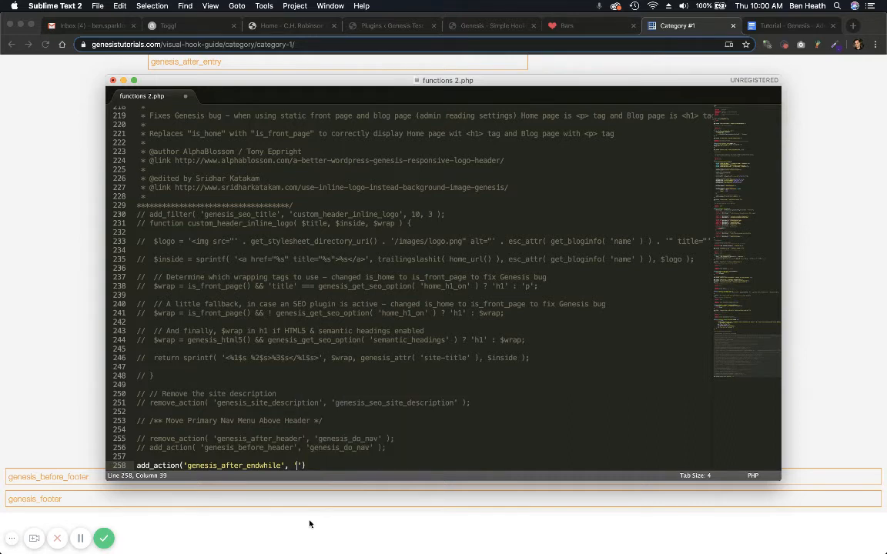
{"action": "type", "text": "bth"}
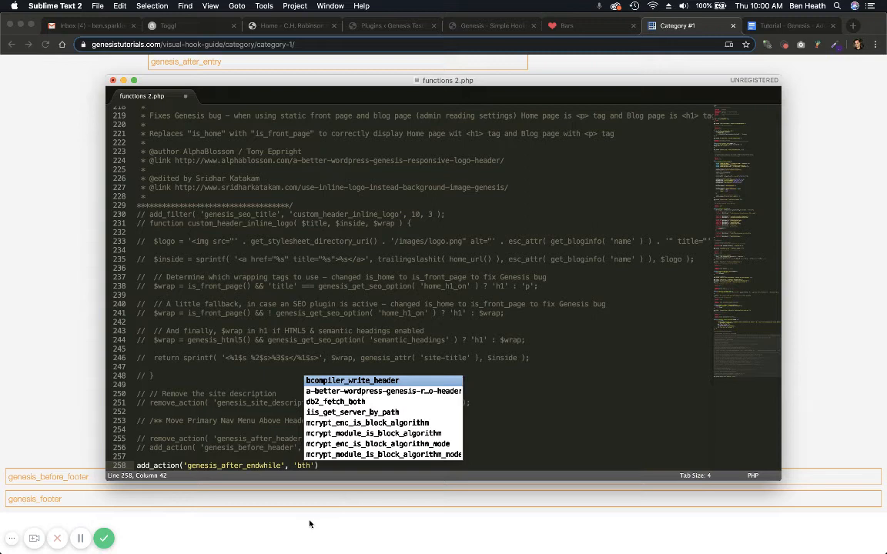
{"action": "type", "text": "_"}
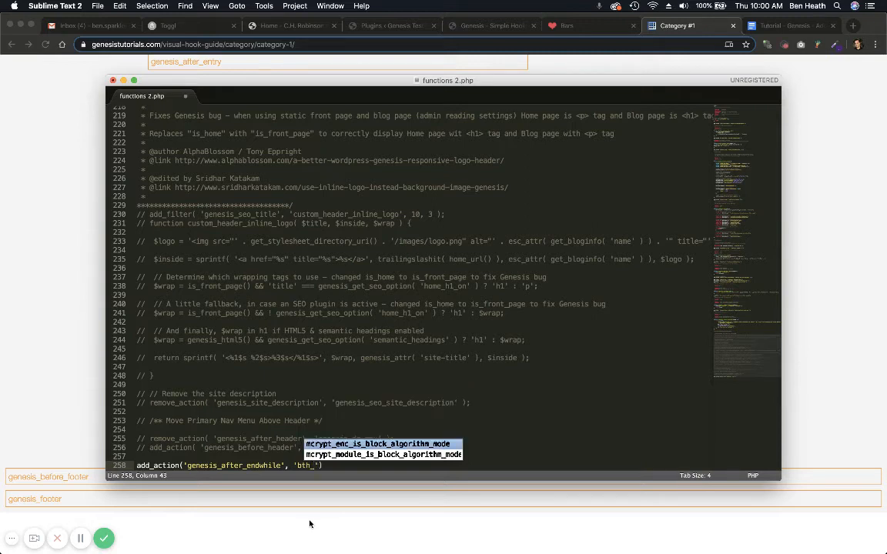
{"action": "type", "text": "after_cat"}
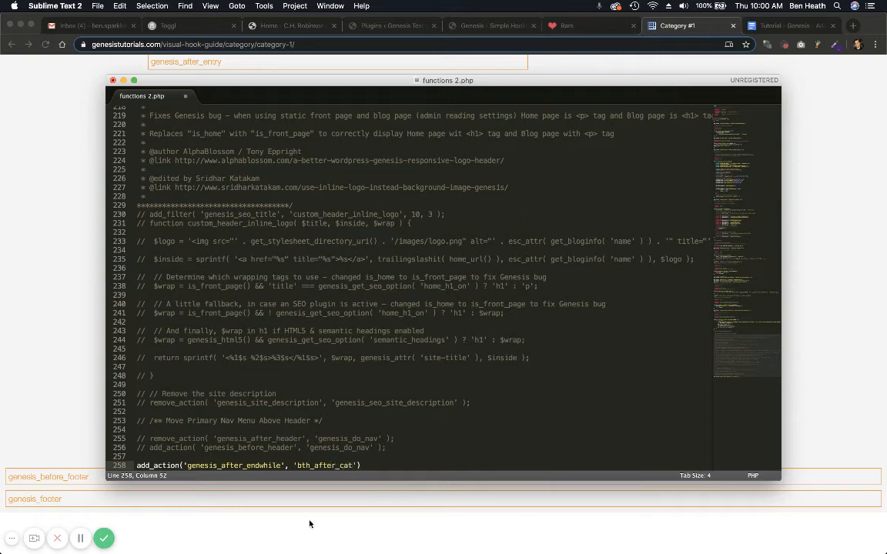
Complete the callback name as 'bth_after_category_text', copy it, and end the add_action statement with a semicolon.
{"action": "type", "text": "egory_text"}
{"action": "double_click", "coordinate": [354, 466]}
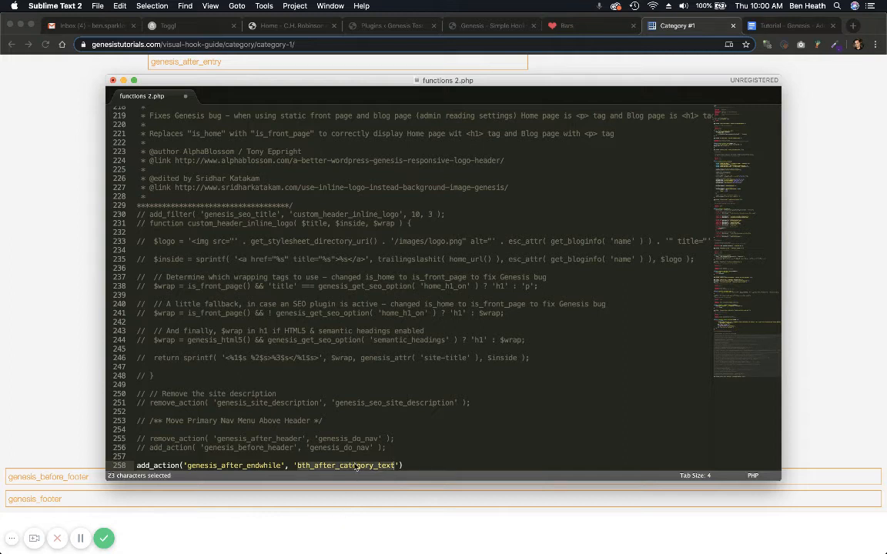
{"action": "key", "text": "cmd+c"}
{"action": "left_click", "coordinate": [411, 465]}
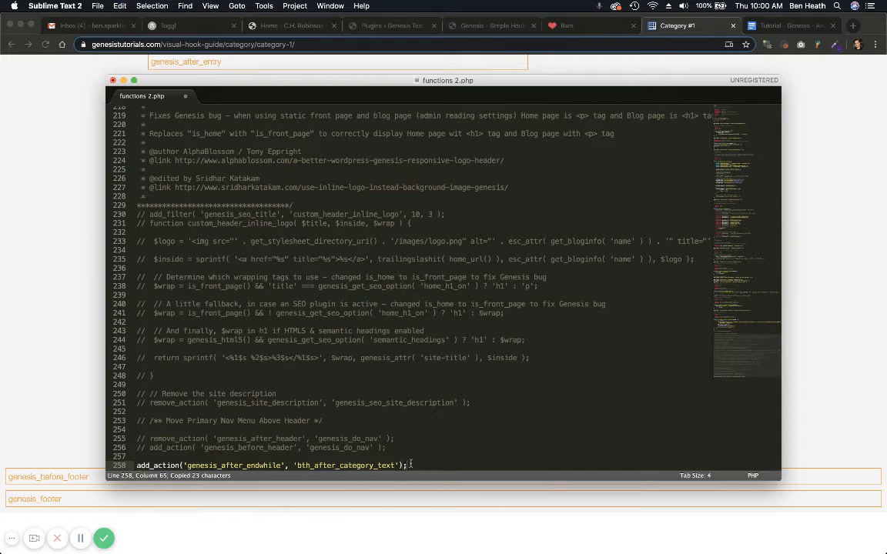
Create an empty function bth_after_category_text() with opening and closing braces below the add_action call.
{"action": "key", "text": "Return"}
{"action": "key", "text": "Return"}
{"action": "type", "text": "func"}
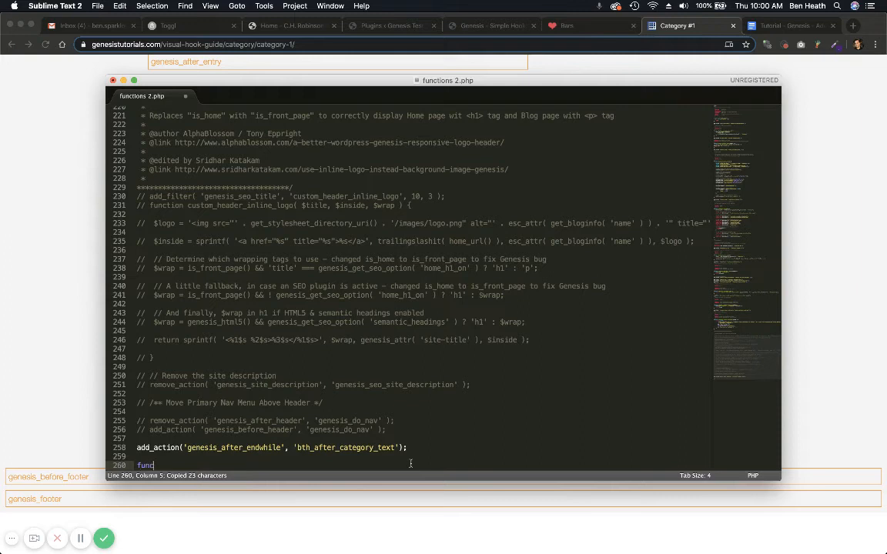
{"action": "type", "text": "tion"}
{"action": "key", "text": "super+v"}
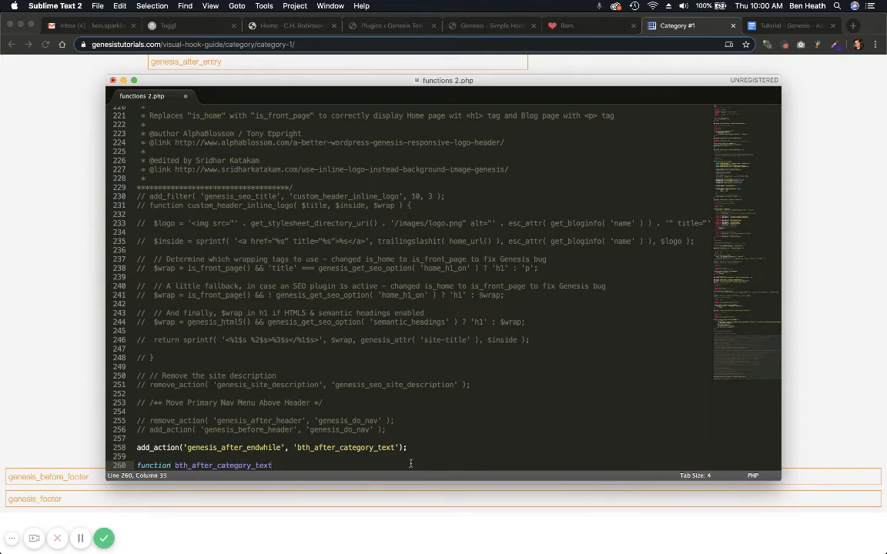
{"action": "type", "text": "() {"}
{"action": "key", "text": "Return"}
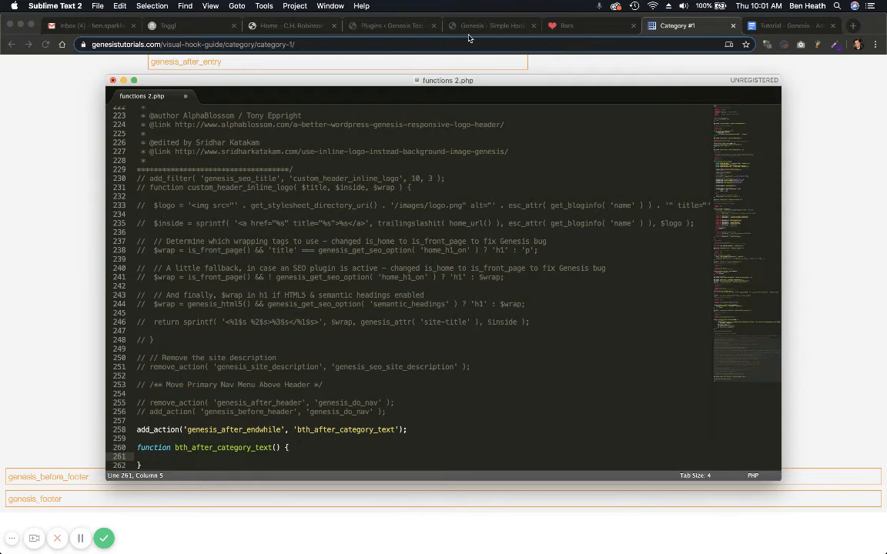
Copy the PHP lines between the opening and closing PHP tags from the genesis_after_endwhile hook in the Simple Hooks settings in Chrome.
{"action": "left_click", "coordinate": [423, 36]}
{"action": "left_click", "coordinate": [401, 30]}
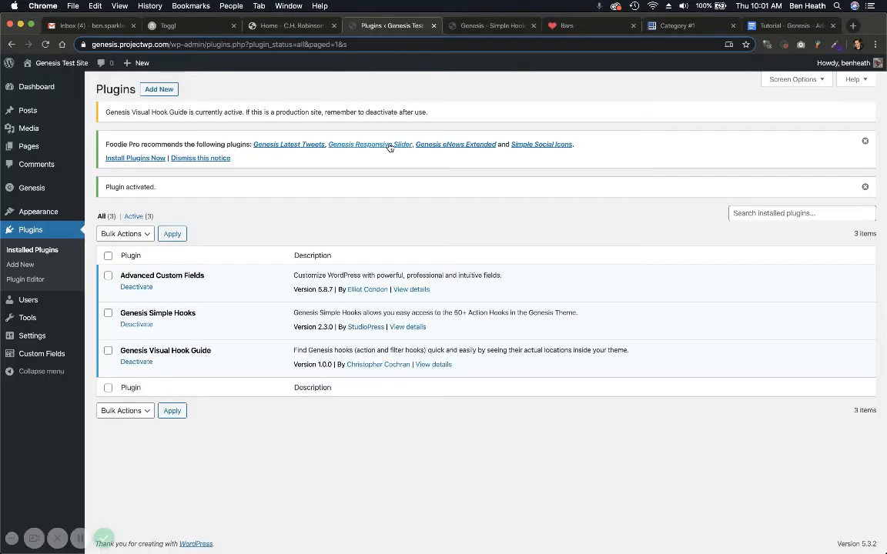
{"action": "left_click", "coordinate": [486, 25]}
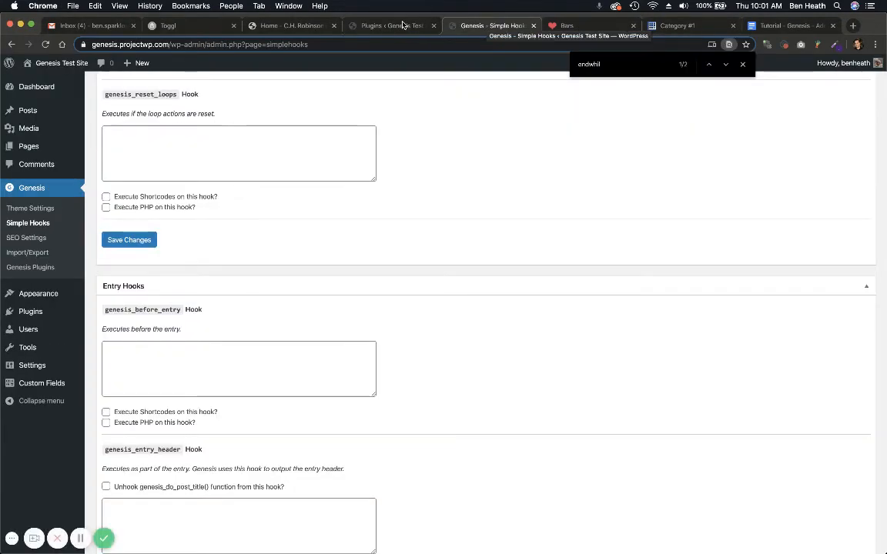
{"action": "key", "text": "Return"}
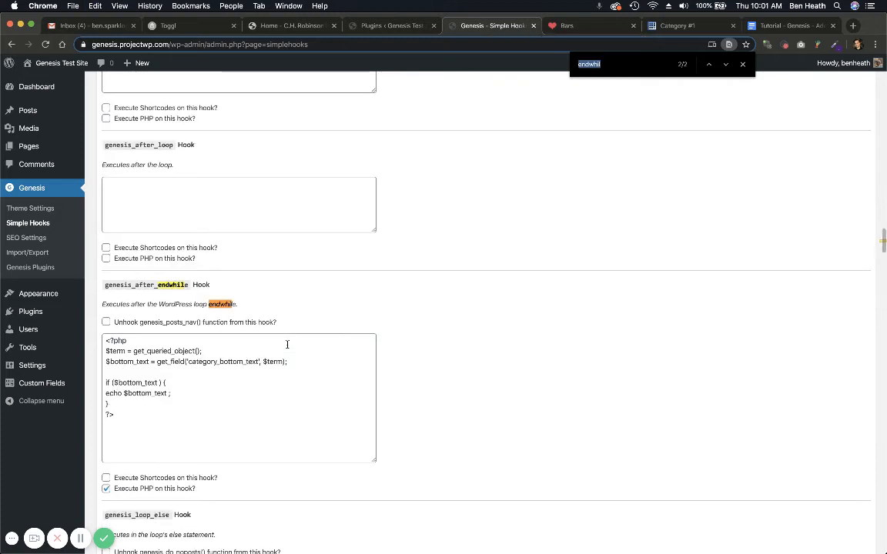
{"action": "left_click", "coordinate": [173, 402]}
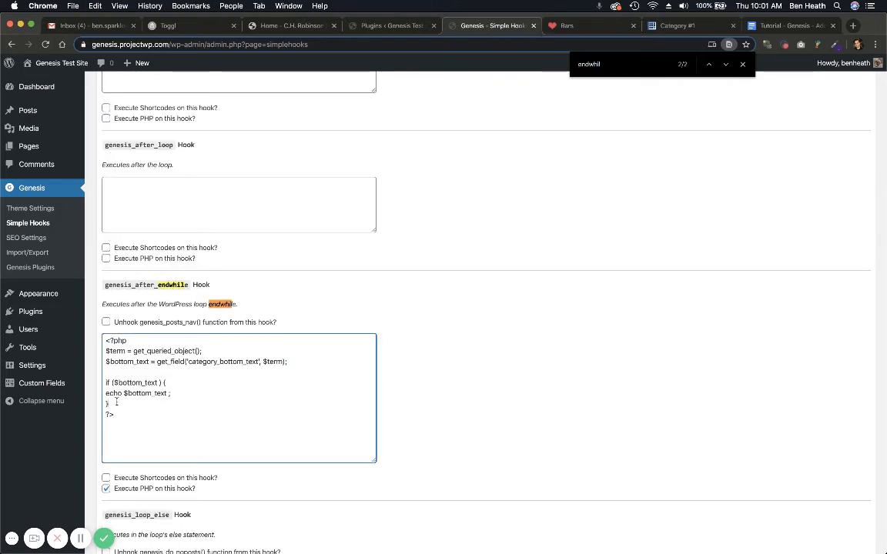
{"action": "left_click_drag", "start_coordinate": [116, 401], "coordinate": [101, 354]}
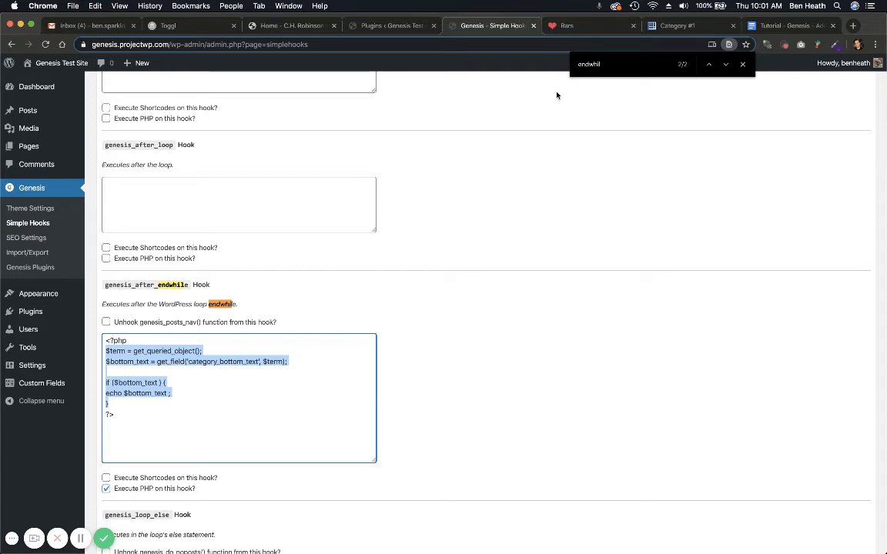
Switch to Sublime Text and insert the copied $term and $bottom_text code, indented, inside bth_after_category_text().
{"action": "left_click", "coordinate": [679, 27]}
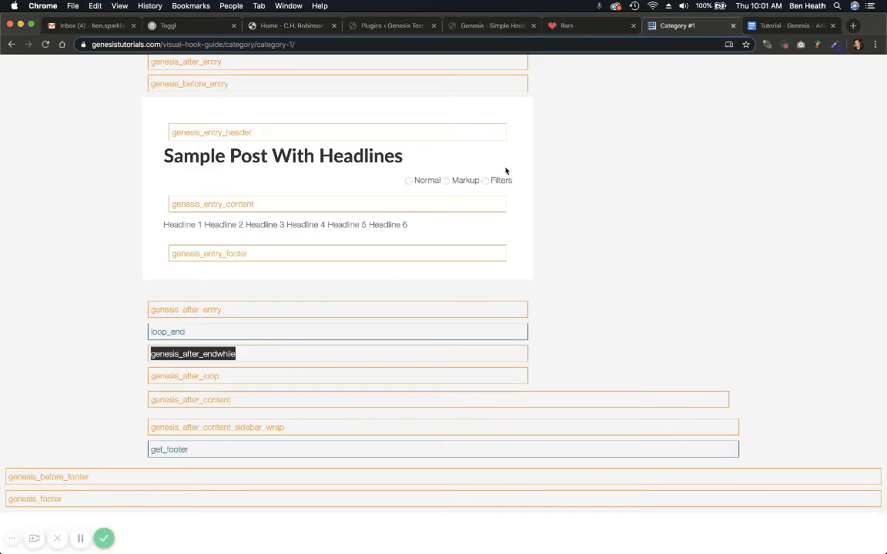
{"action": "key", "text": "super+Tab"}
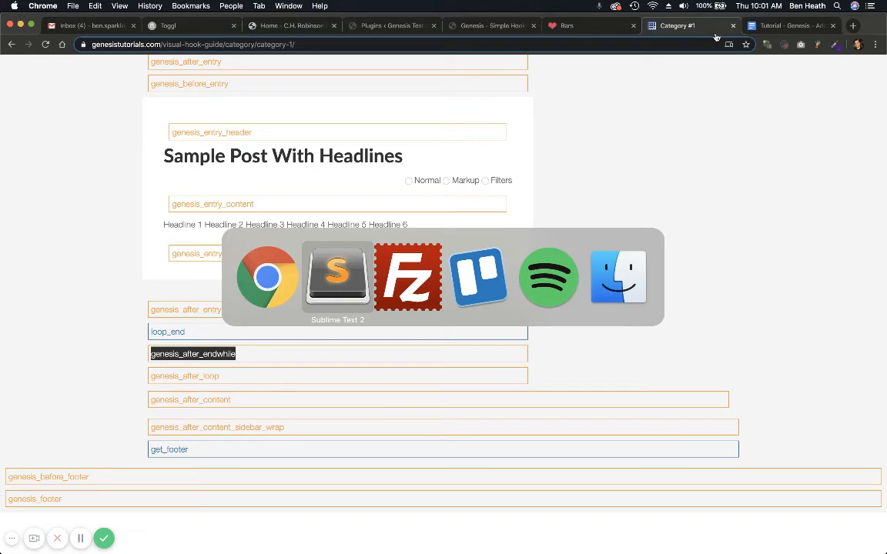
{"action": "key", "text": "super+v"}
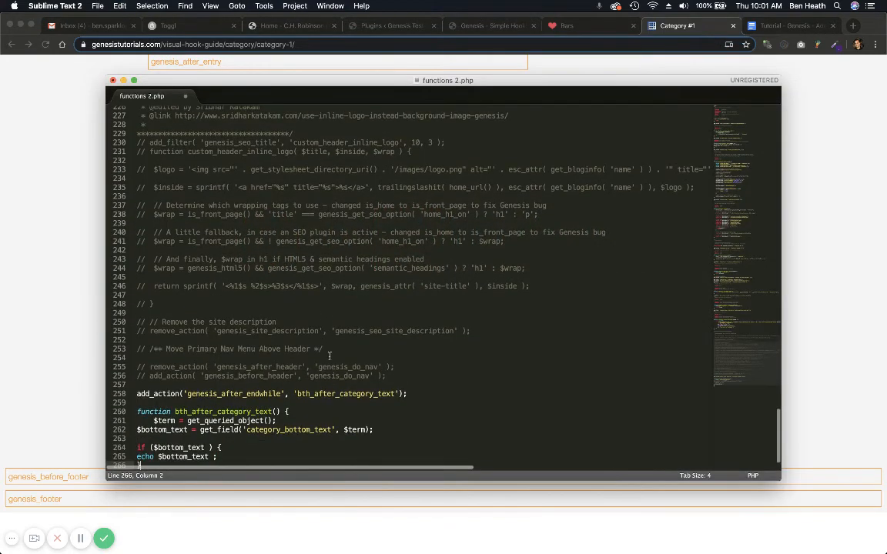
{"action": "key", "text": "super+z"}
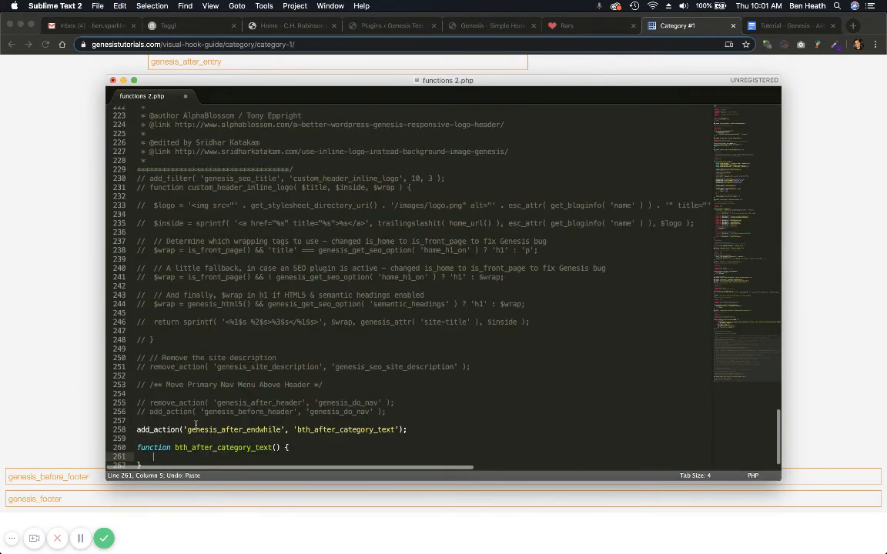
{"action": "key", "text": "super+shift+v"}
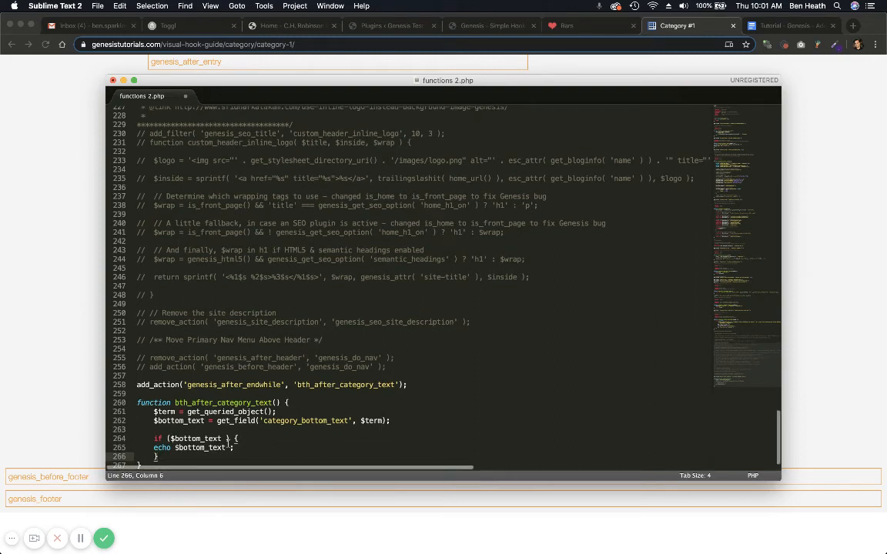
Add 5 as the priority argument of the add_action call on line 258 and save functions 2.php.
{"action": "left_click", "coordinate": [399, 384]}
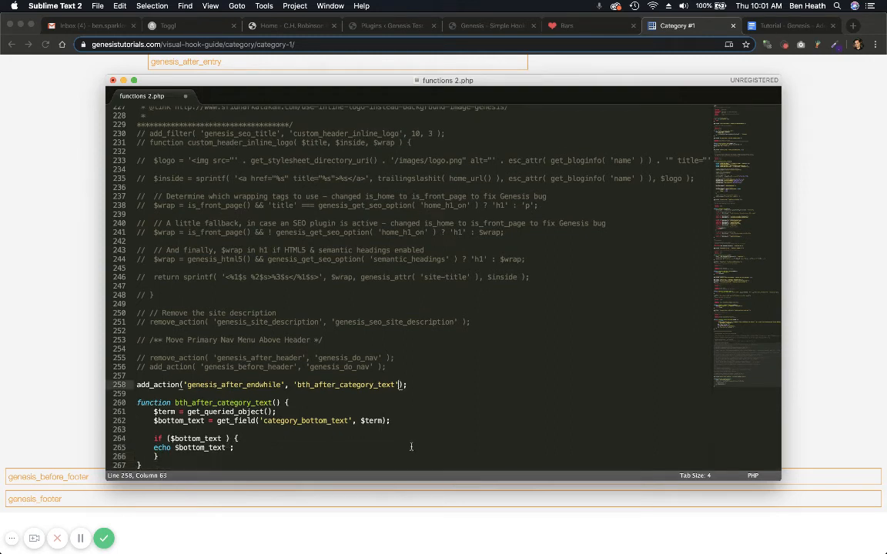
{"action": "type", "text": ","}
{"action": "type", "text": "5"}
{"action": "key", "text": "super+s"}
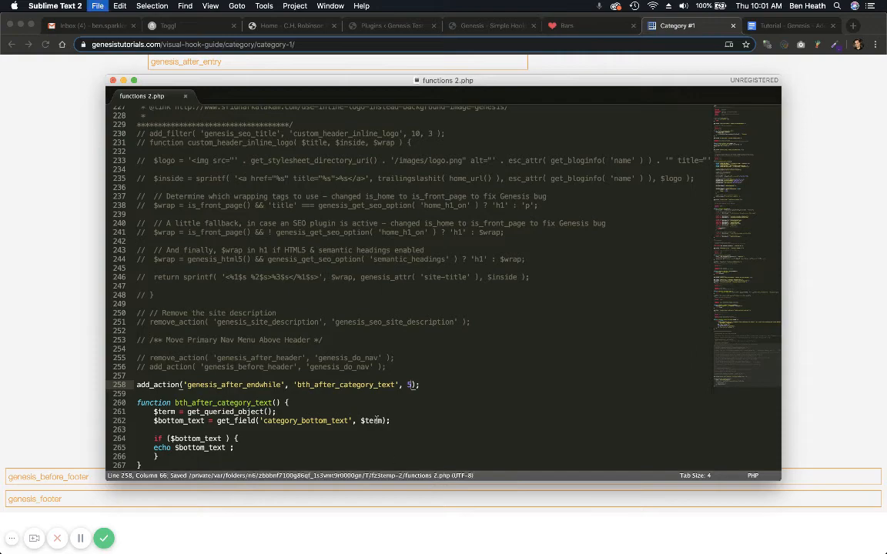
Switch to FileZilla and confirm uploading the edited functions.php to the foodiepro theme folder.
{"action": "key", "text": "super+Tab"}
{"action": "key", "text": "super+Tab"}
{"action": "key", "text": "Return"}
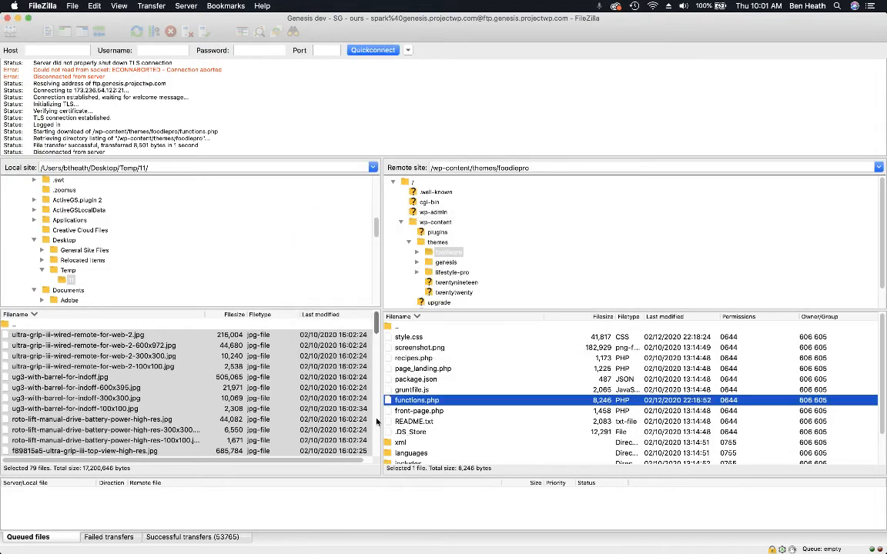
Open the Bars category page of the Genesis Test Site in Chrome and examine the bottom text around the pagination.
{"action": "key", "text": "super+Tab"}
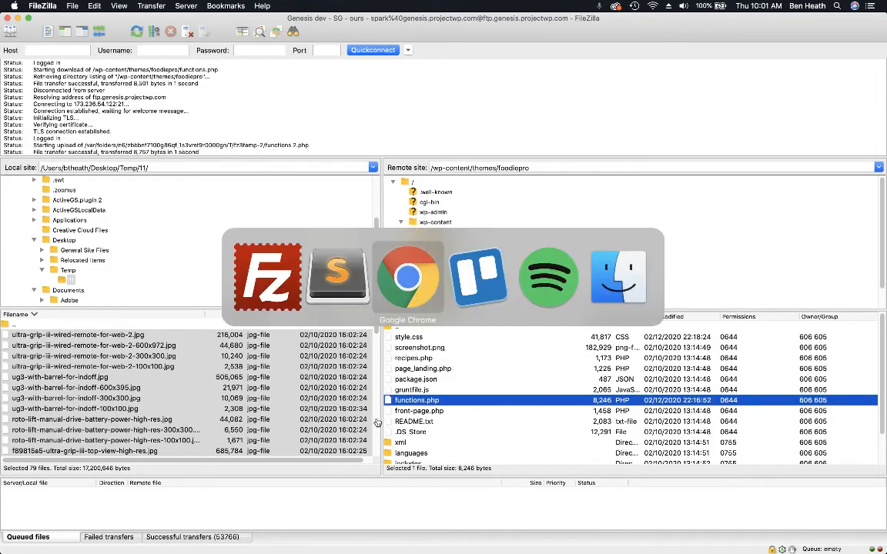
{"action": "left_click", "coordinate": [499, 27]}
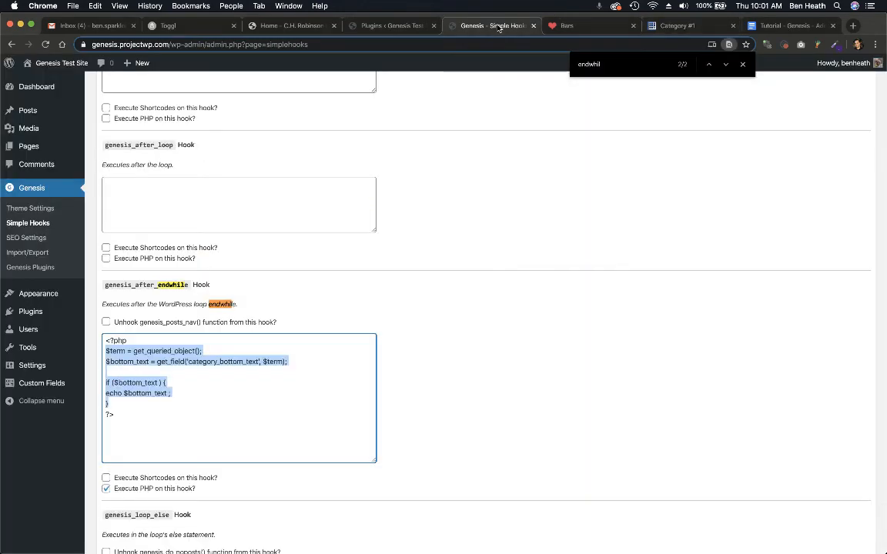
{"action": "left_click", "coordinate": [79, 63]}
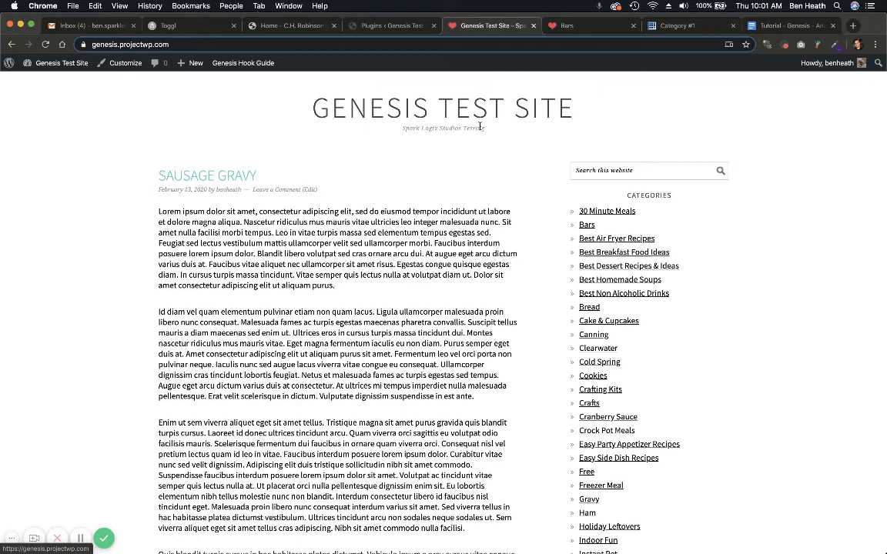
{"action": "left_click", "coordinate": [586, 225]}
{"action": "scroll", "coordinate": [407, 251], "scroll_direction": "down", "scroll_amount": 6}
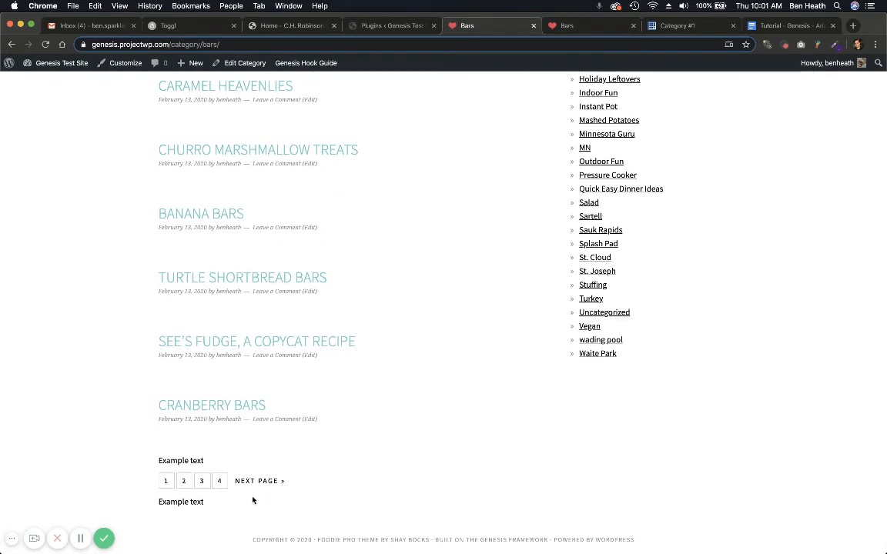
{"action": "left_click_drag", "start_coordinate": [203, 502], "coordinate": [161, 504]}
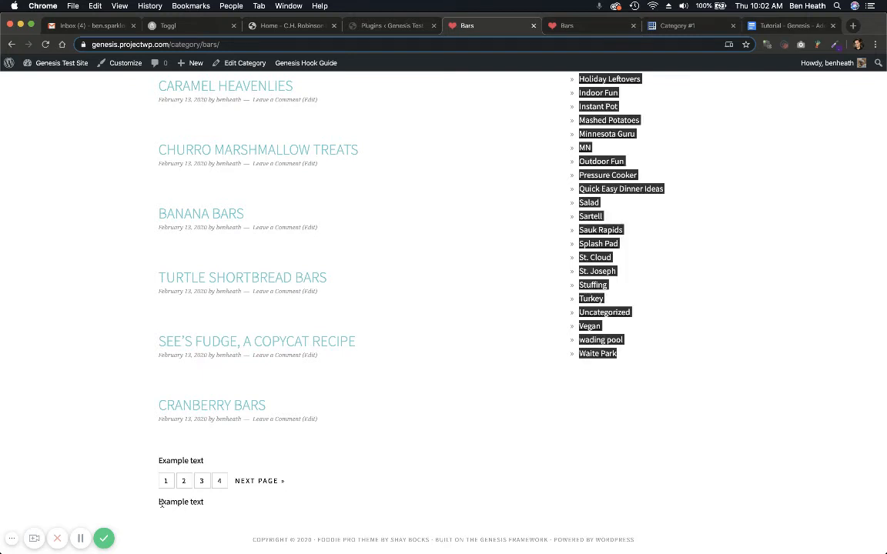
{"action": "left_click_drag", "start_coordinate": [158, 504], "coordinate": [206, 506]}
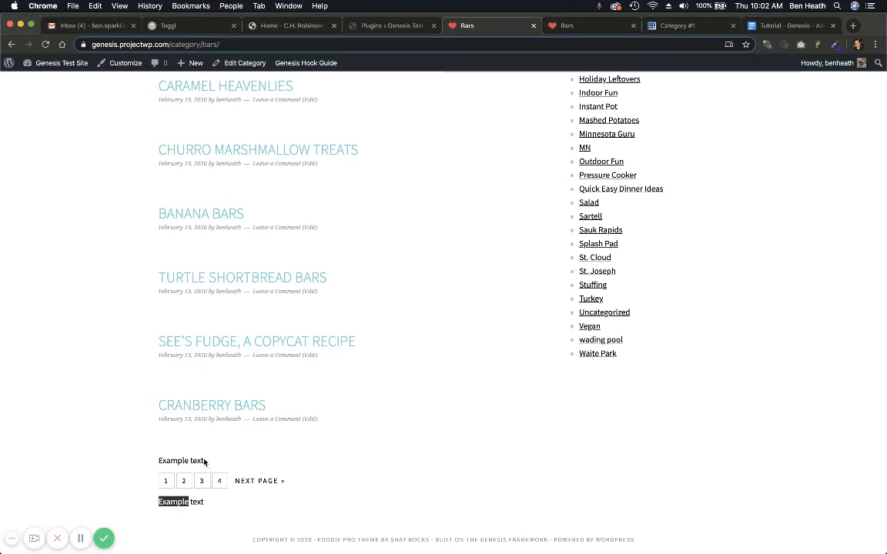
{"action": "left_click_drag", "start_coordinate": [201, 459], "coordinate": [158, 460]}
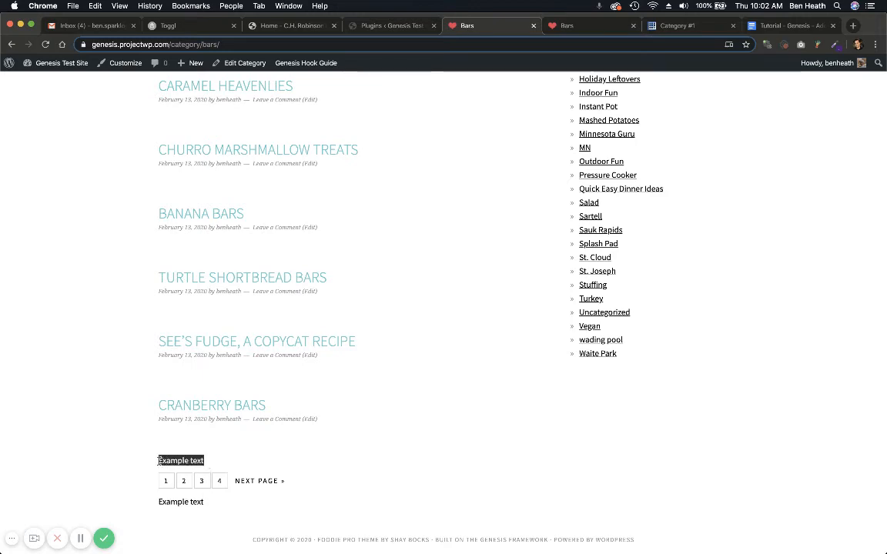
Set the add_action priority to 10 in Sublime Text, save functions 2.php, and upload it through FileZilla.
{"action": "key", "text": "super+Tab"}
{"action": "key", "text": "super+Tab"}
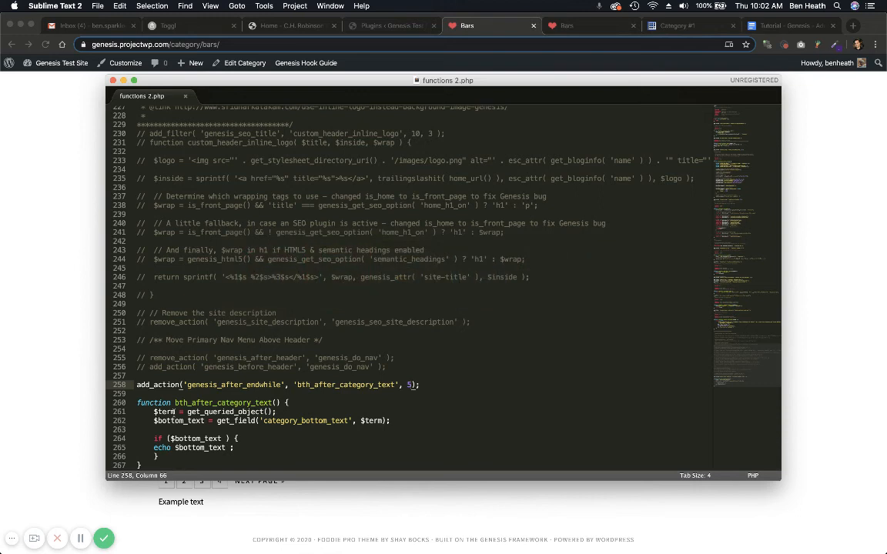
{"action": "double_click", "coordinate": [206, 385]}
{"action": "double_click", "coordinate": [409, 384]}
{"action": "type", "text": "10"}
{"action": "key", "text": "super+s"}
{"action": "key", "text": "super+Tab"}
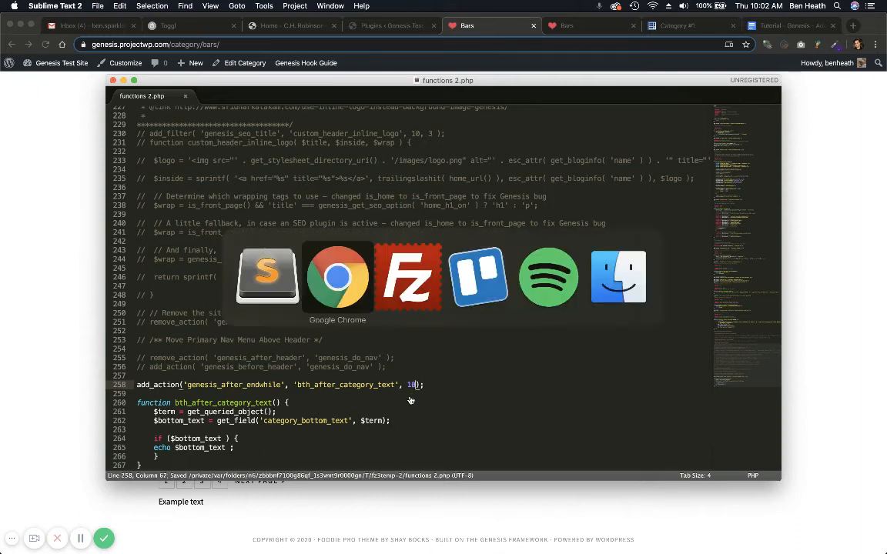
{"action": "key", "text": "Return"}
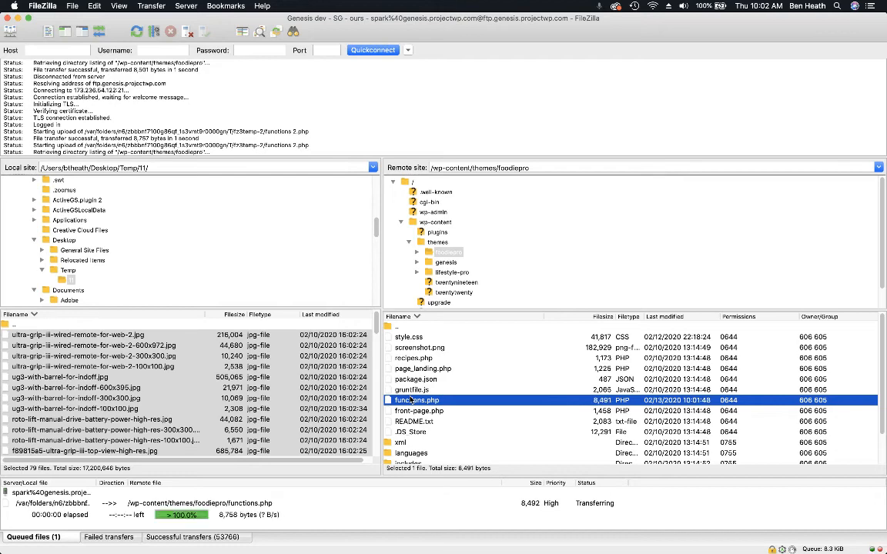
Reload the Bars category page in Chrome and check where the bottom text sits relative to the pagination.
{"action": "key", "text": "super+Tab"}
{"action": "key", "text": "super+Tab"}
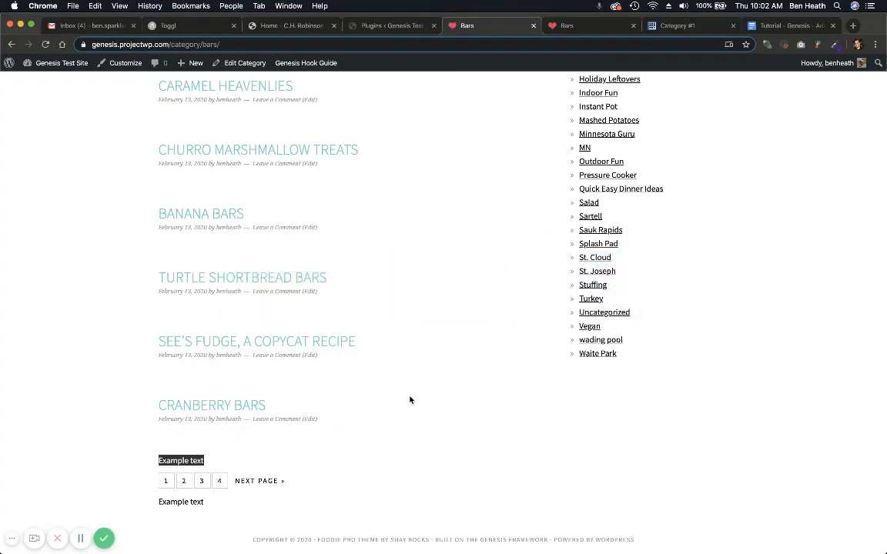
{"action": "key", "text": "super+r"}
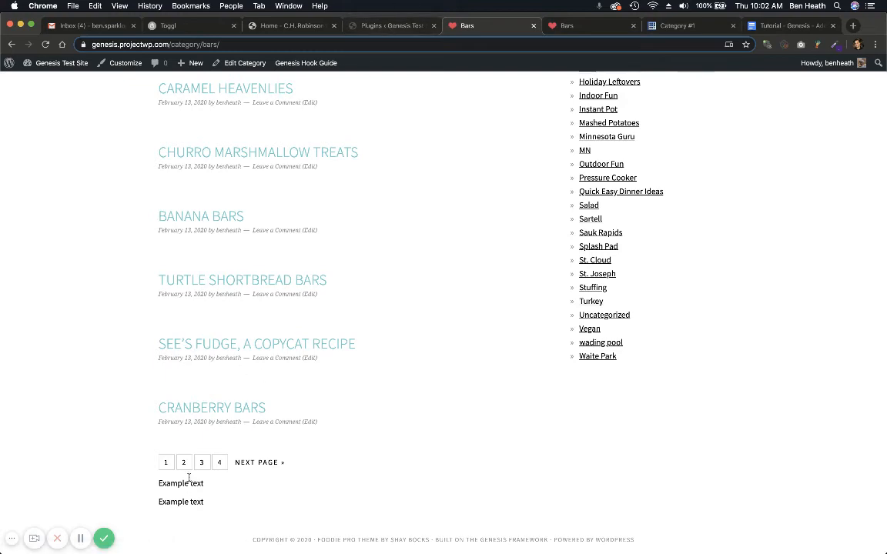
Set the add_action priority to 5 in Sublime Text, save functions 2.php, and upload it through FileZilla.
{"action": "key", "text": "super+Tab"}
{"action": "key", "text": "super+Tab"}
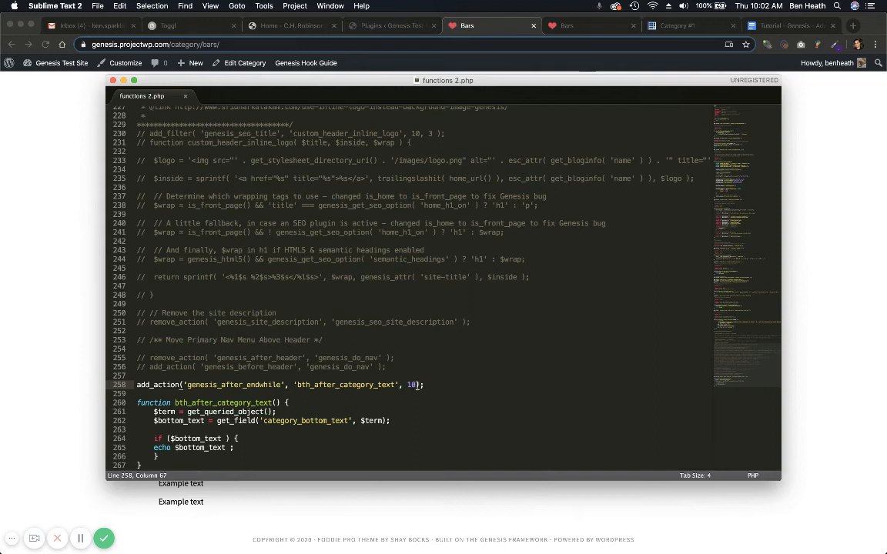
{"action": "left_click_drag", "start_coordinate": [417, 386], "coordinate": [414, 386]}
{"action": "left_click", "coordinate": [409, 385]}
{"action": "key", "text": "BackSpace"}
{"action": "key", "text": "Delete"}
{"action": "type", "text": "5"}
{"action": "key", "text": "super+s"}
{"action": "key", "text": "super+Tab"}
{"action": "key", "text": "super+Tab"}
{"action": "key", "text": "Return"}
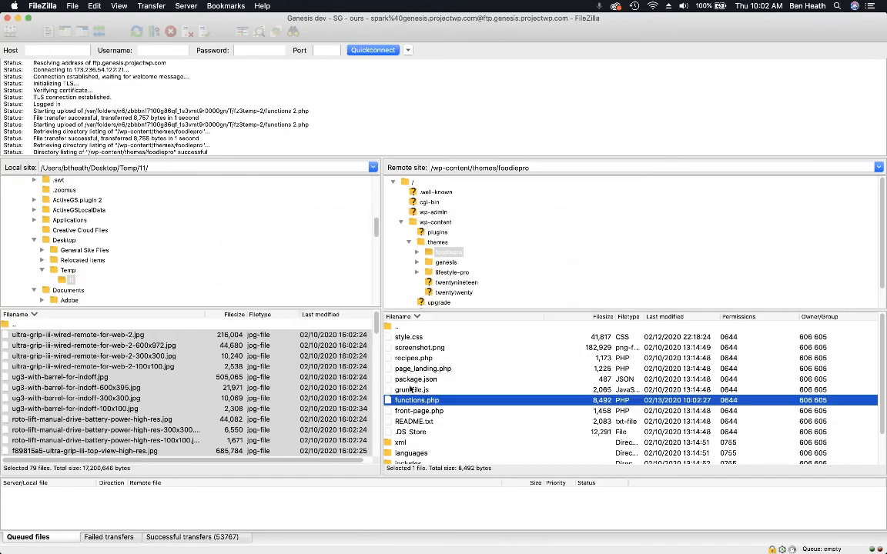
Refresh the Bars category archive in Chrome and check the bottom text's placement with priority 5.
{"action": "key", "text": "super+Tab"}
{"action": "key", "text": "super+Tab"}
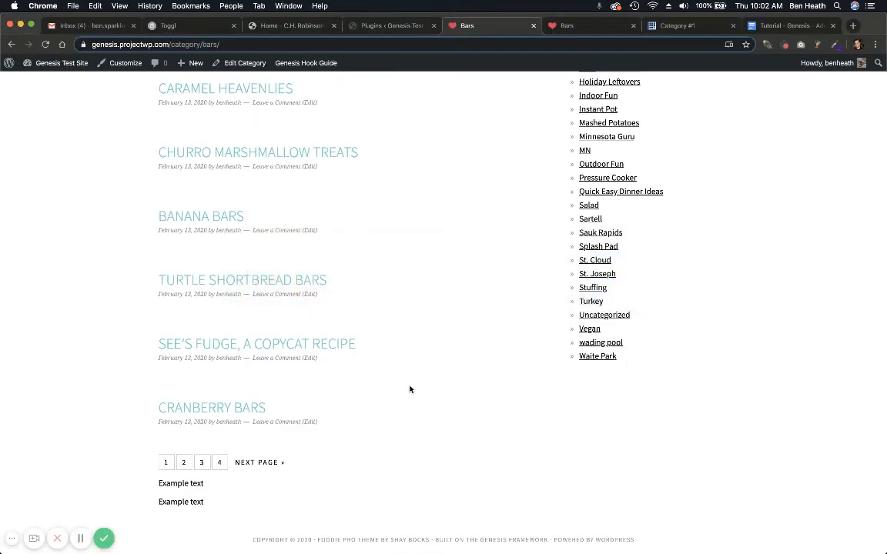
{"action": "key", "text": "super+r"}
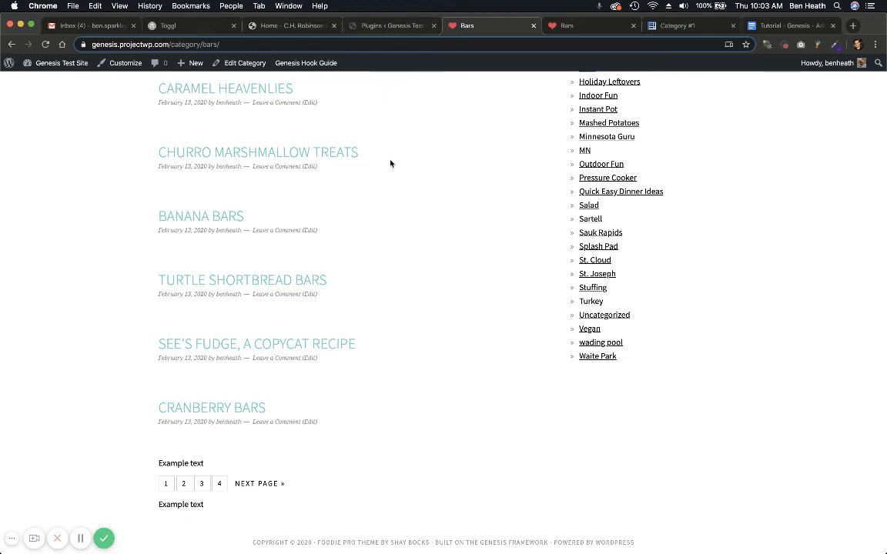
Open the Foodie Pro theme's functions.php in the WordPress Theme Editor in Chrome.
{"action": "key", "text": "super+Tab"}
{"action": "key", "text": "super+Tab"}
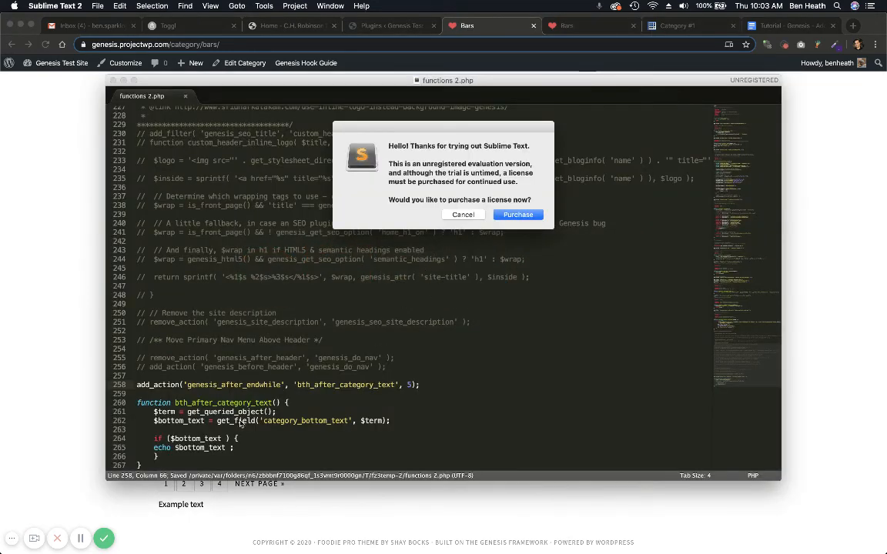
{"action": "key", "text": "super+Tab"}
{"action": "left_click", "coordinate": [379, 30]}
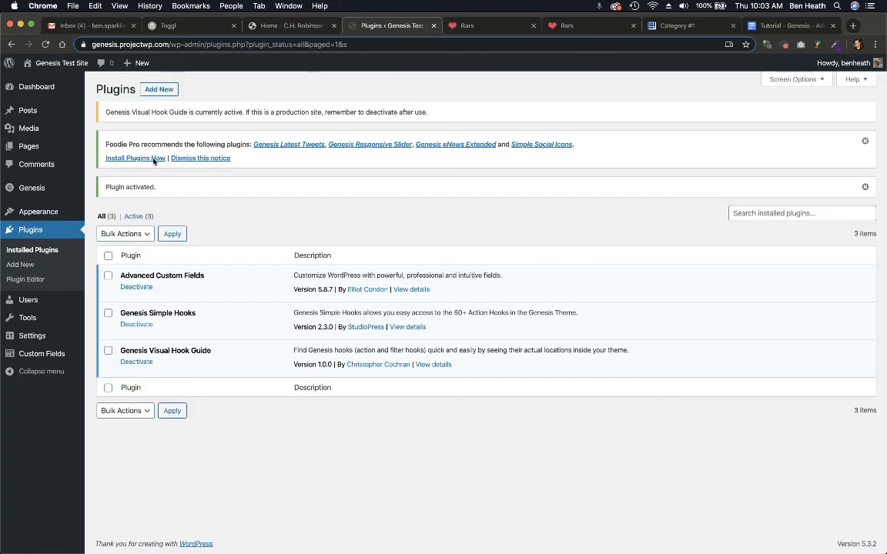
{"action": "mouse_move", "coordinate": [47, 211]}
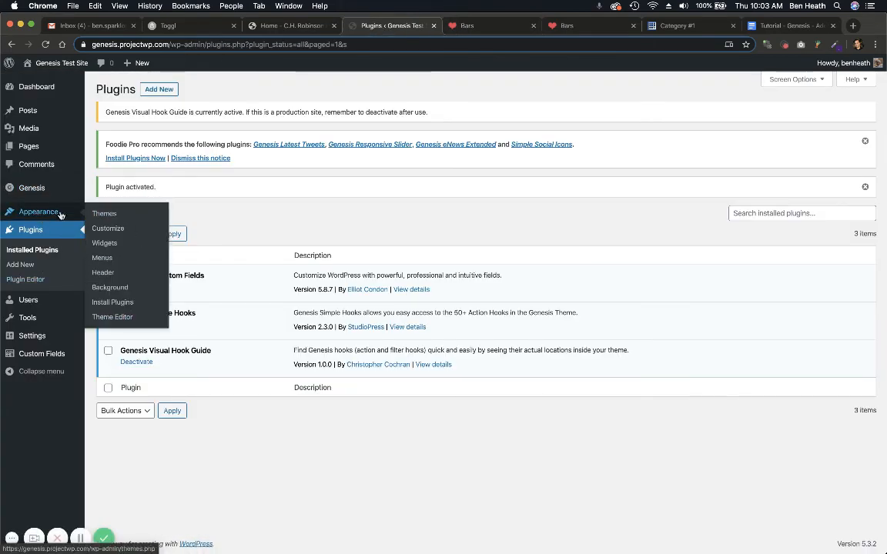
{"action": "left_click", "coordinate": [111, 318]}
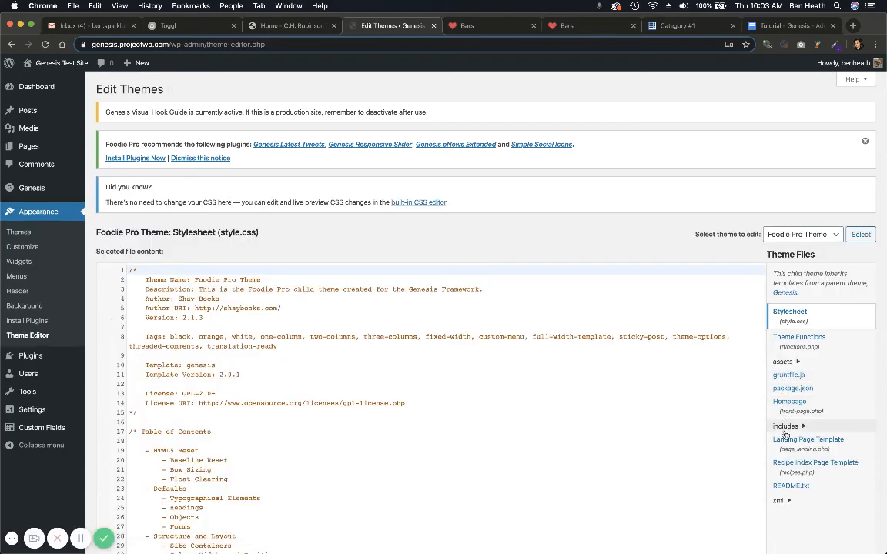
{"action": "left_click", "coordinate": [801, 339]}
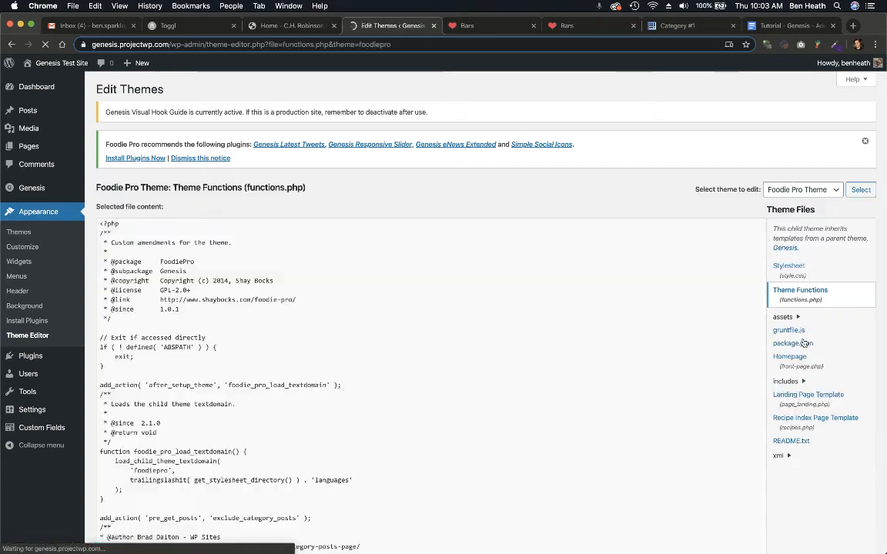
Highlight the genesis_after_endwhile add_action line and the bth_after_category_text function at the end of functions.php for review.
{"action": "scroll", "coordinate": [394, 353], "scroll_direction": "down", "scroll_amount": 20}
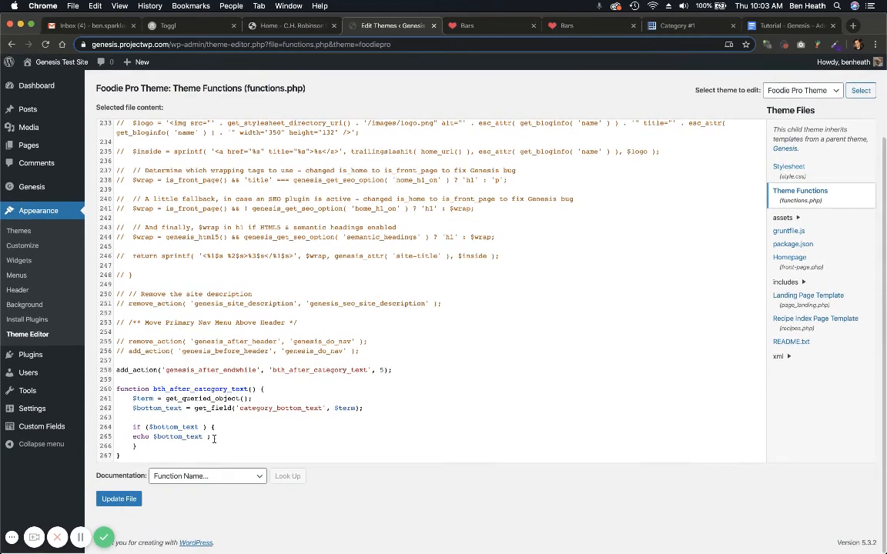
{"action": "left_click", "coordinate": [123, 456]}
{"action": "left_click_drag", "start_coordinate": [123, 456], "coordinate": [110, 375]}
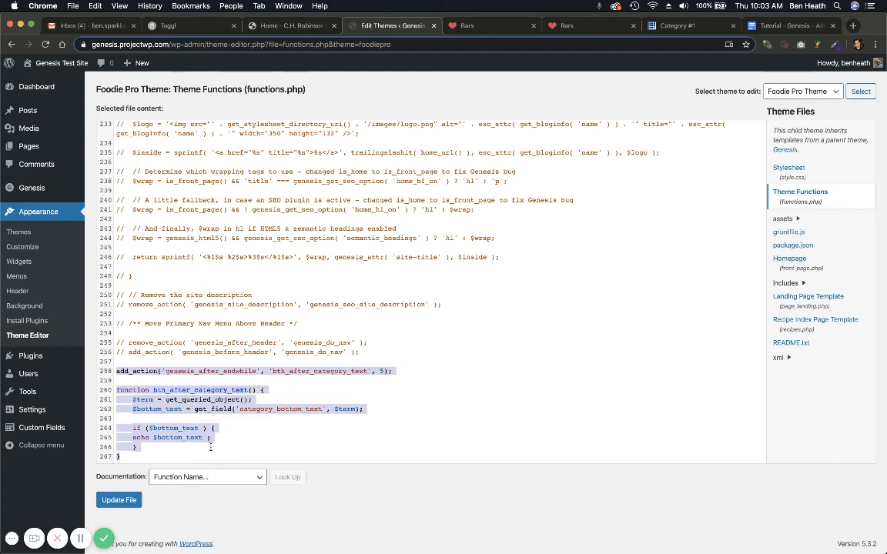
{"action": "left_click", "coordinate": [136, 460]}
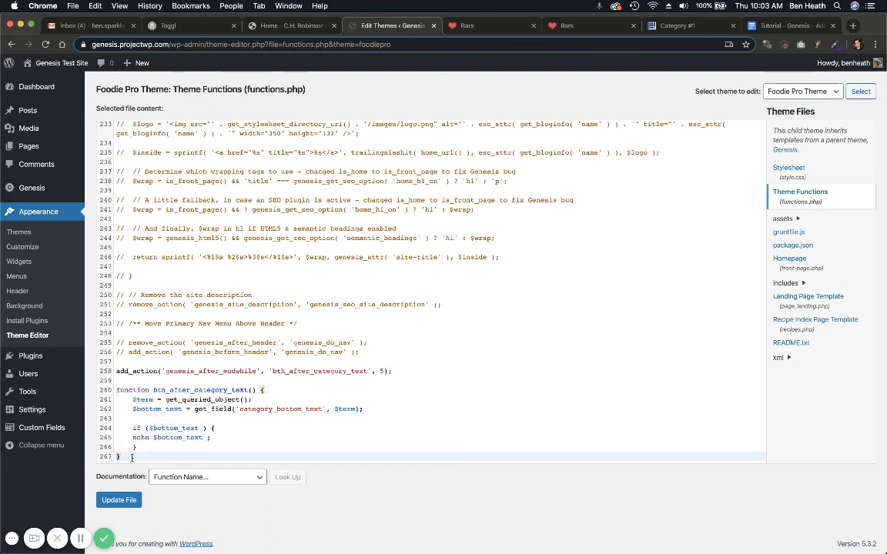
{"action": "left_click_drag", "start_coordinate": [131, 459], "coordinate": [113, 378]}
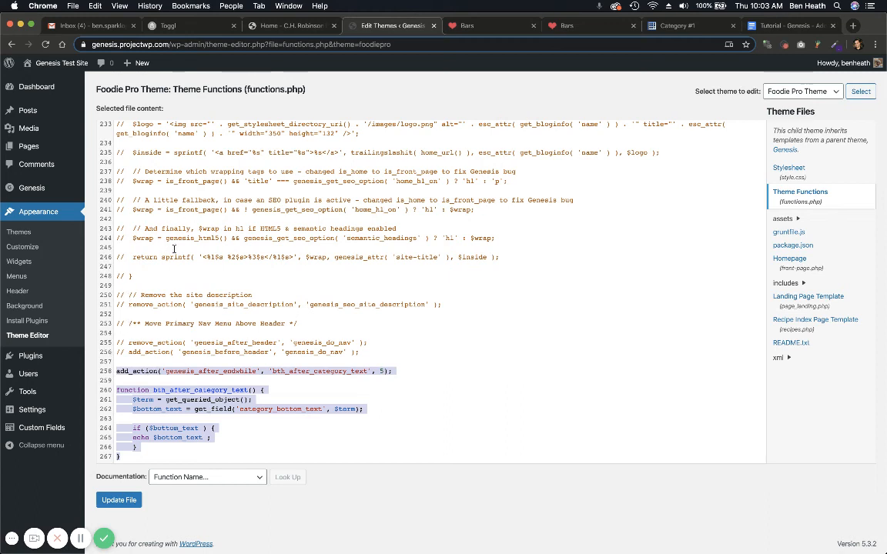
Try to update functions.php with the semicolon removed from the end of the add_action line, and examine the editor's response.
{"action": "left_click", "coordinate": [397, 372]}
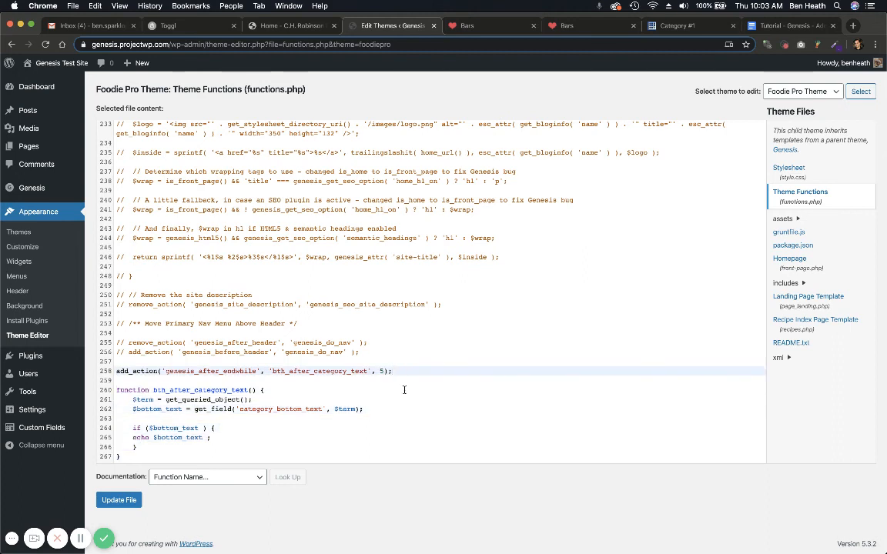
{"action": "key", "text": "BackSpace"}
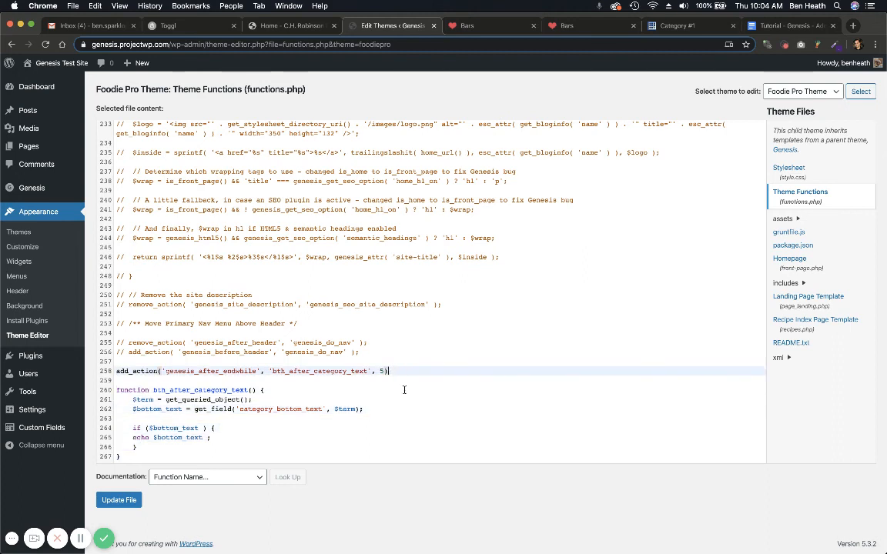
{"action": "left_click", "coordinate": [127, 500]}
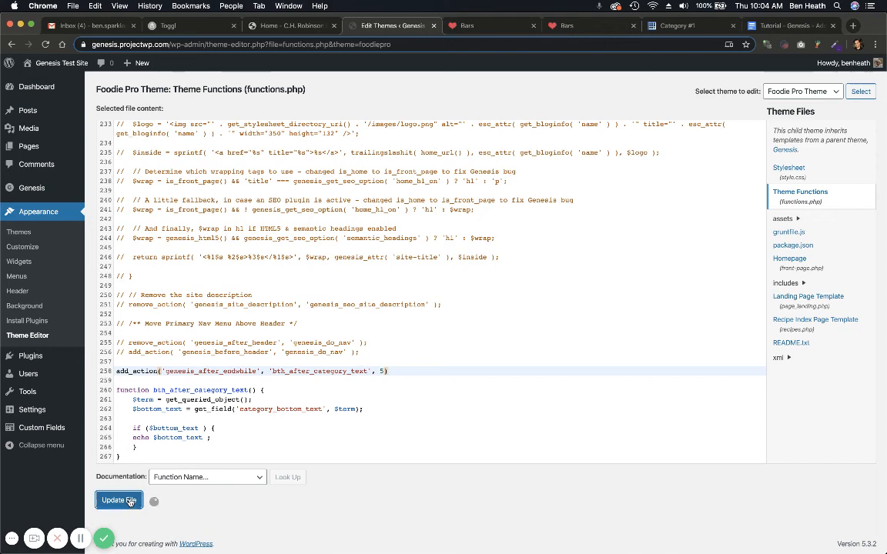
{"action": "scroll", "coordinate": [269, 501], "scroll_direction": "down", "scroll_amount": 1}
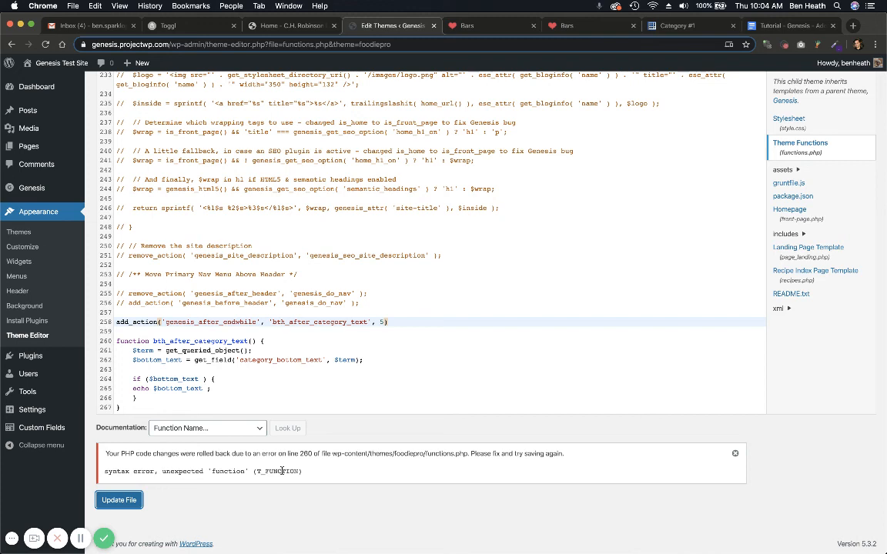
Restore the semicolon at the end of the add_action line and update functions.php.
{"action": "left_click", "coordinate": [392, 322]}
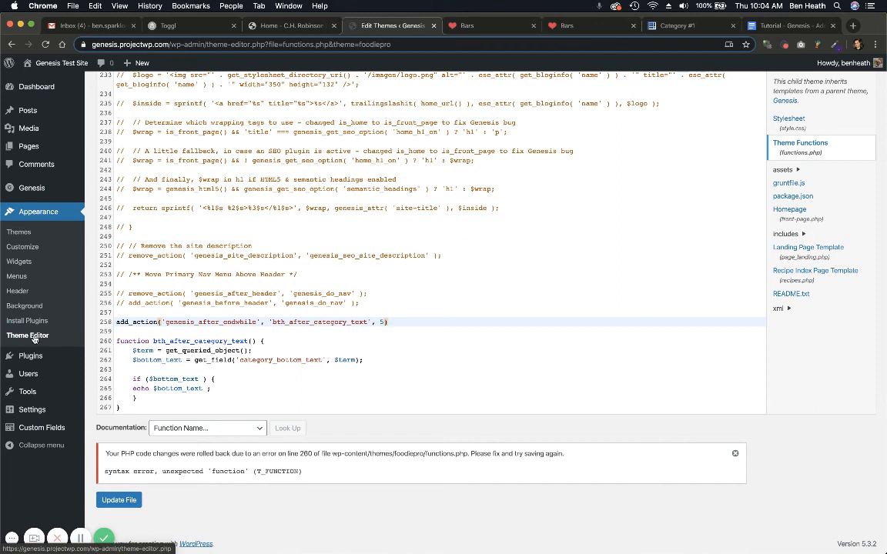
{"action": "double_click", "coordinate": [392, 323]}
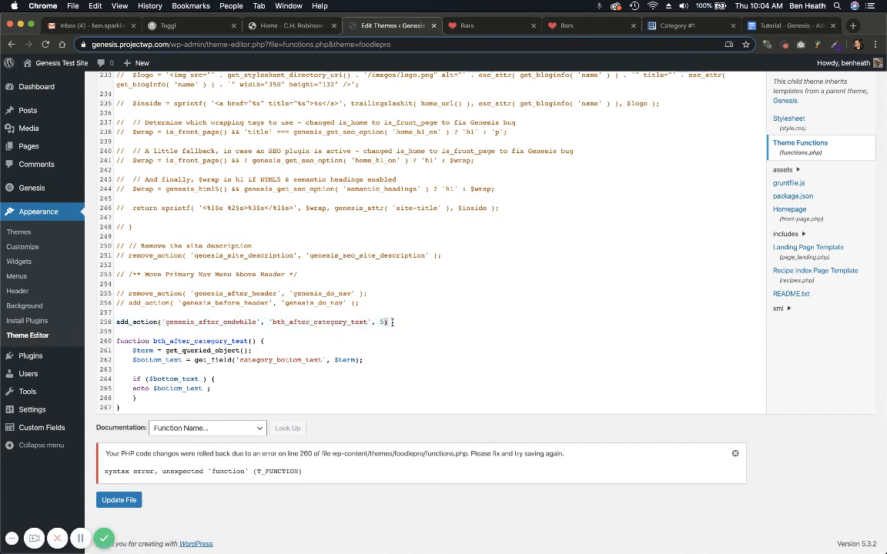
{"action": "left_click", "coordinate": [404, 324]}
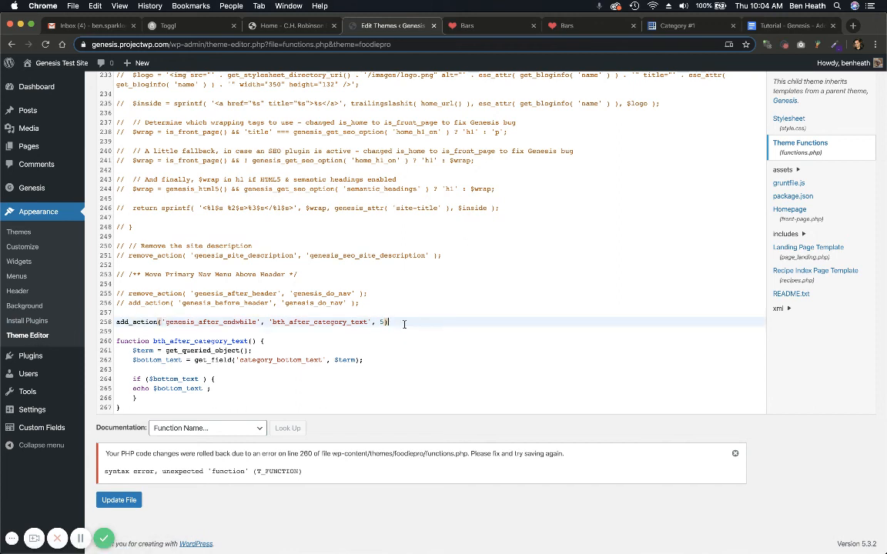
{"action": "type", "text": ";"}
{"action": "left_click", "coordinate": [120, 501]}
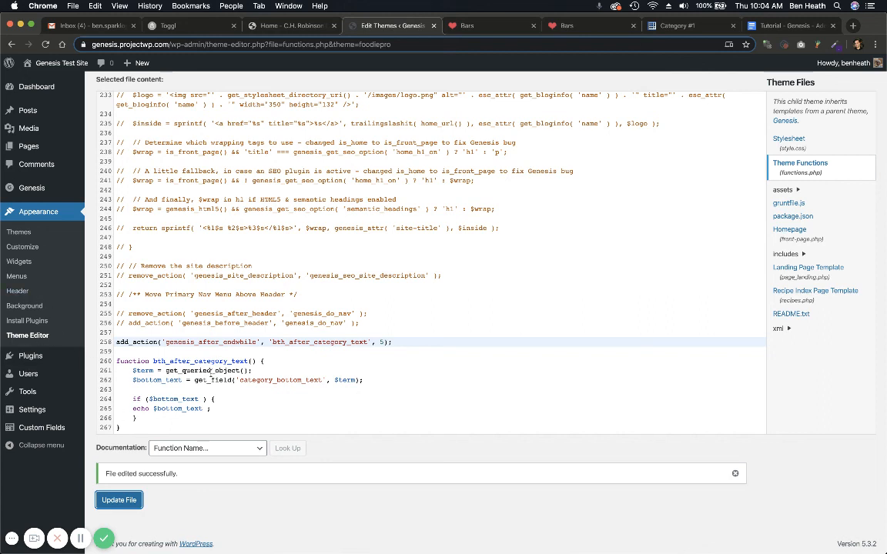
Highlight the complete category text code block, and return to the Bars category page to review the bottom text.
{"action": "left_click_drag", "start_coordinate": [124, 428], "coordinate": [114, 344]}
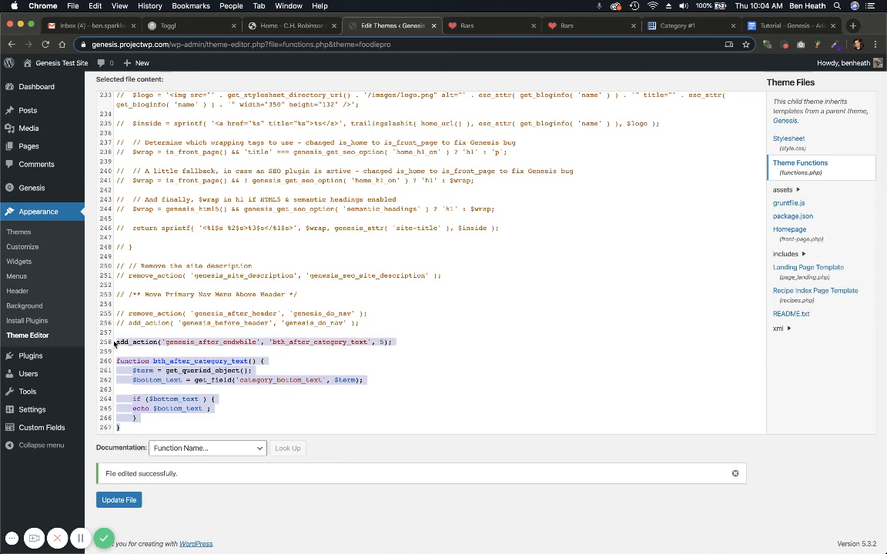
{"action": "left_click", "coordinate": [450, 27]}
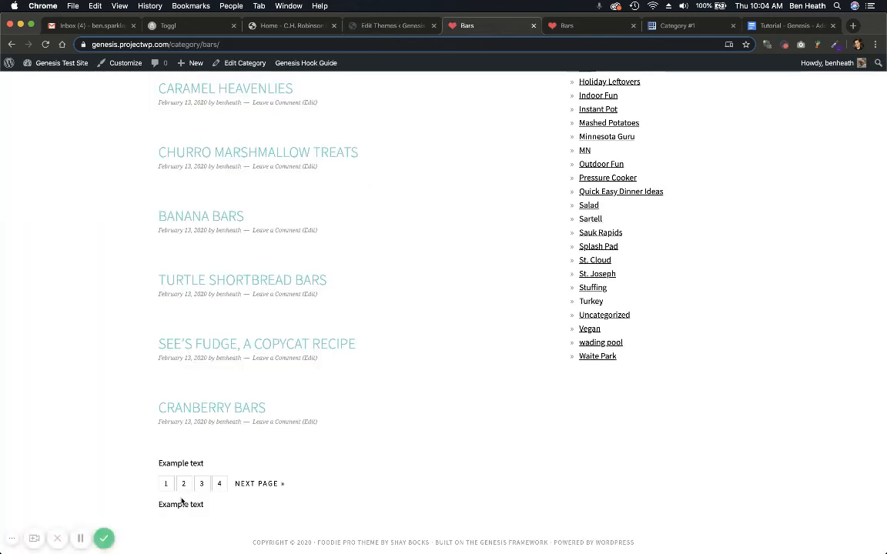